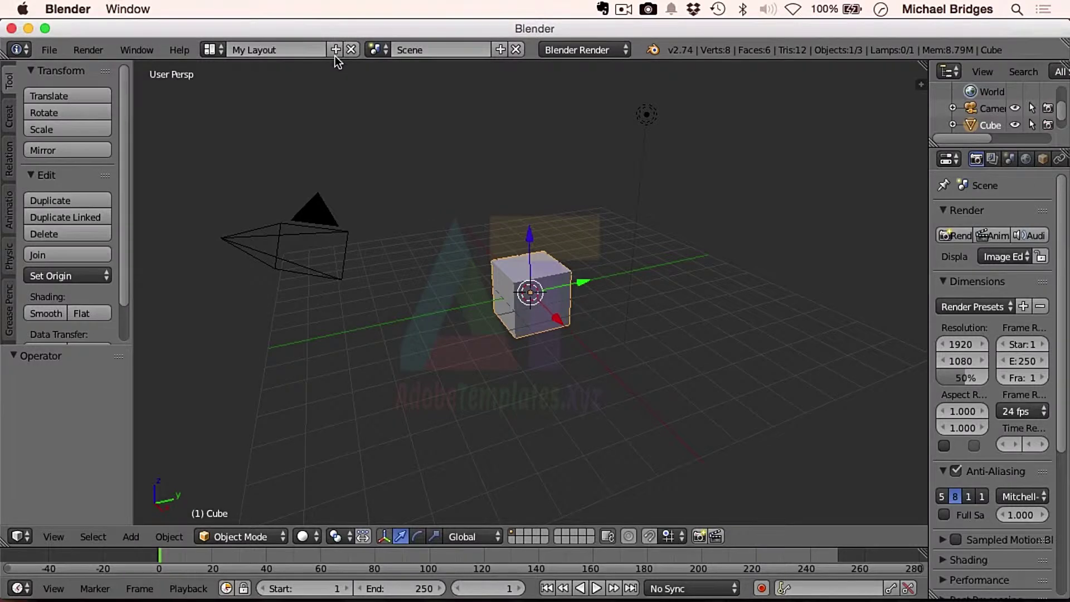
Add a new screen layout based on My Layout and name it "My Layout 2"
{"action": "left_click", "coordinate": [337, 52]}
{"action": "left_click", "coordinate": [295, 49]}
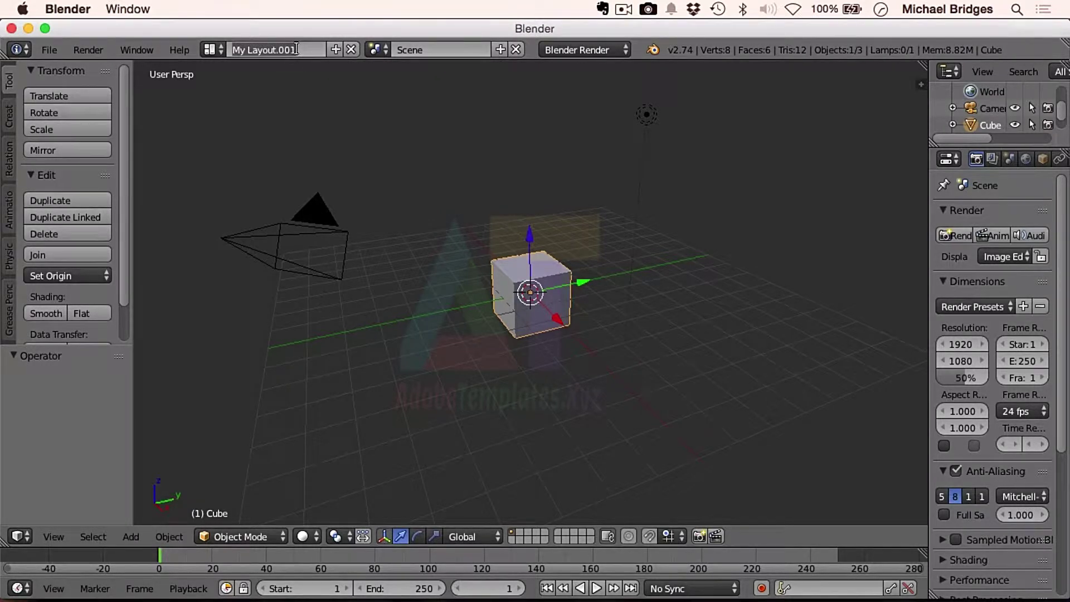
{"action": "type", "text": "kjhjh"}
{"action": "key", "text": "BackSpace"}
{"action": "key", "text": "BackSpace"}
{"action": "key", "text": "BackSpace"}
{"action": "key", "text": "BackSpace"}
{"action": "key", "text": "BackSpace"}
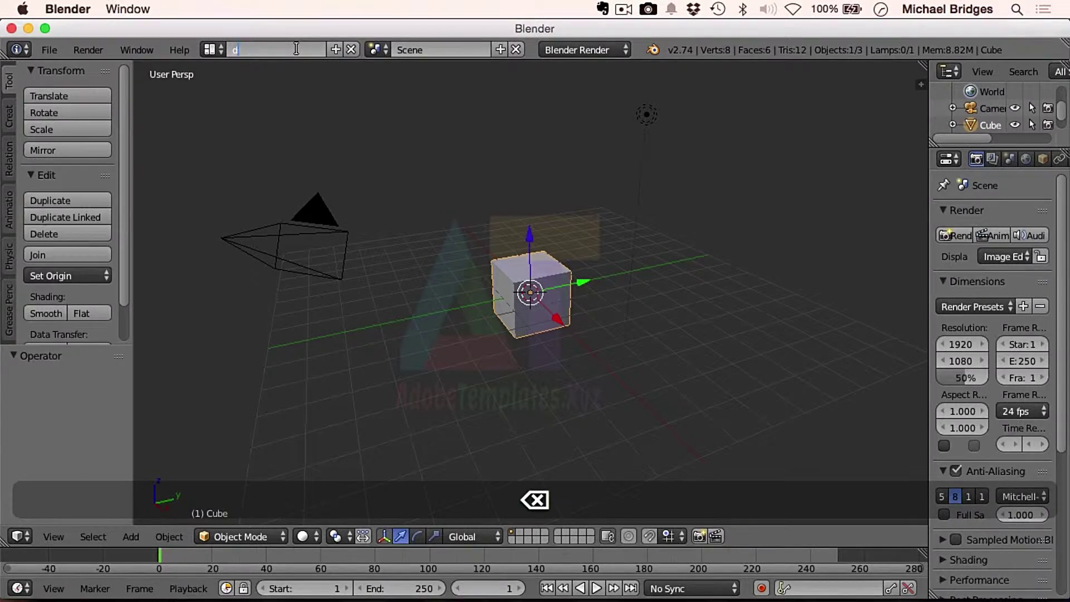
{"action": "type", "text": "My Lay"}
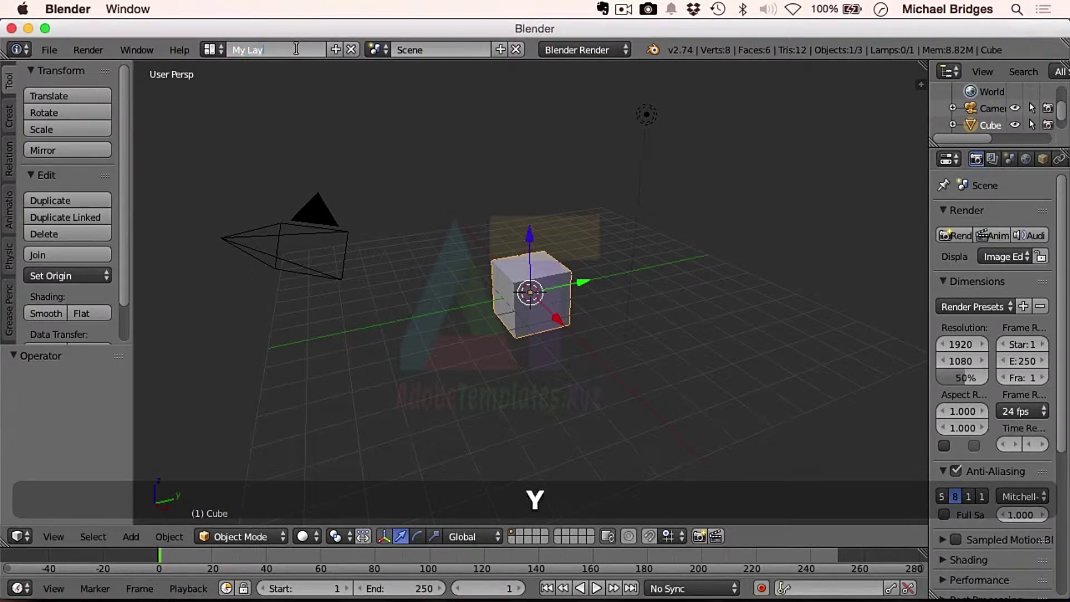
{"action": "type", "text": "out 4"}
{"action": "key", "text": "BackSpace"}
{"action": "type", "text": "2"}
{"action": "key", "text": "Return"}
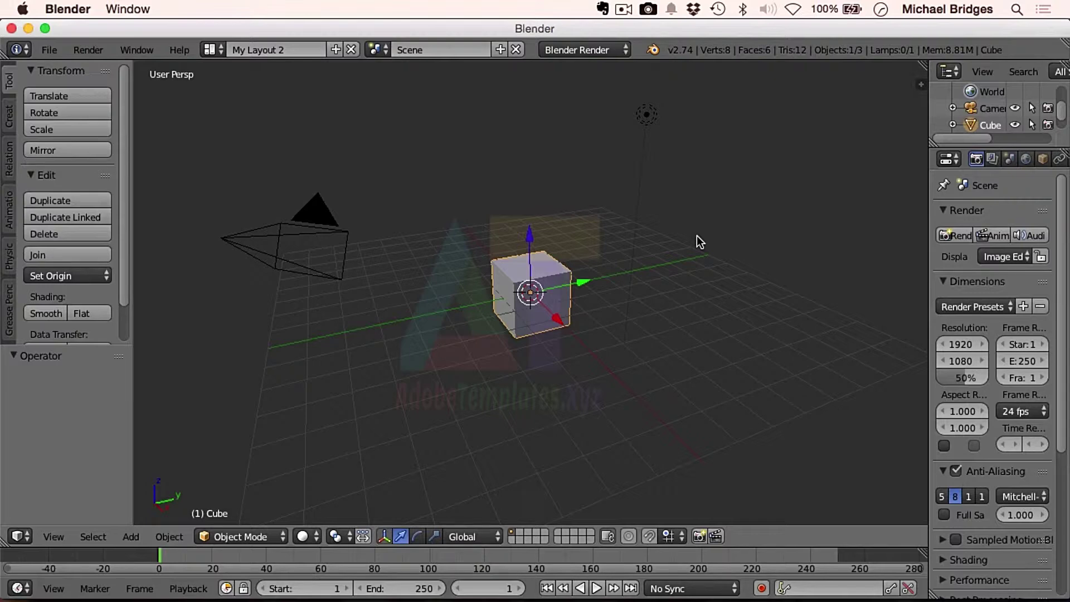
Maximize the 3D view and restore the normal layout several times
{"action": "key", "text": "ctrl+Up"}
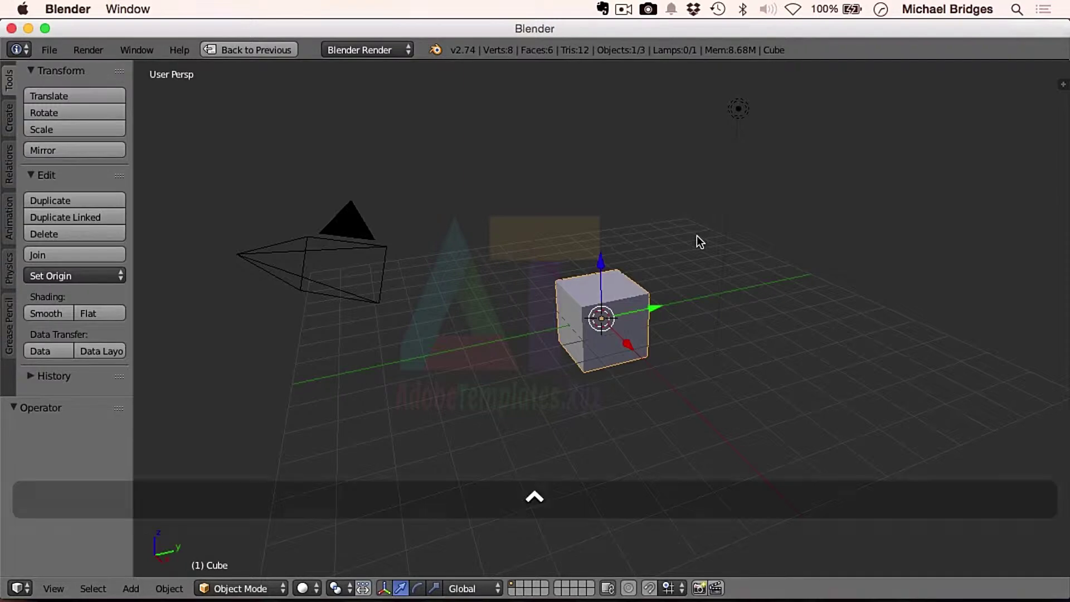
{"action": "key", "text": "ctrl+Up"}
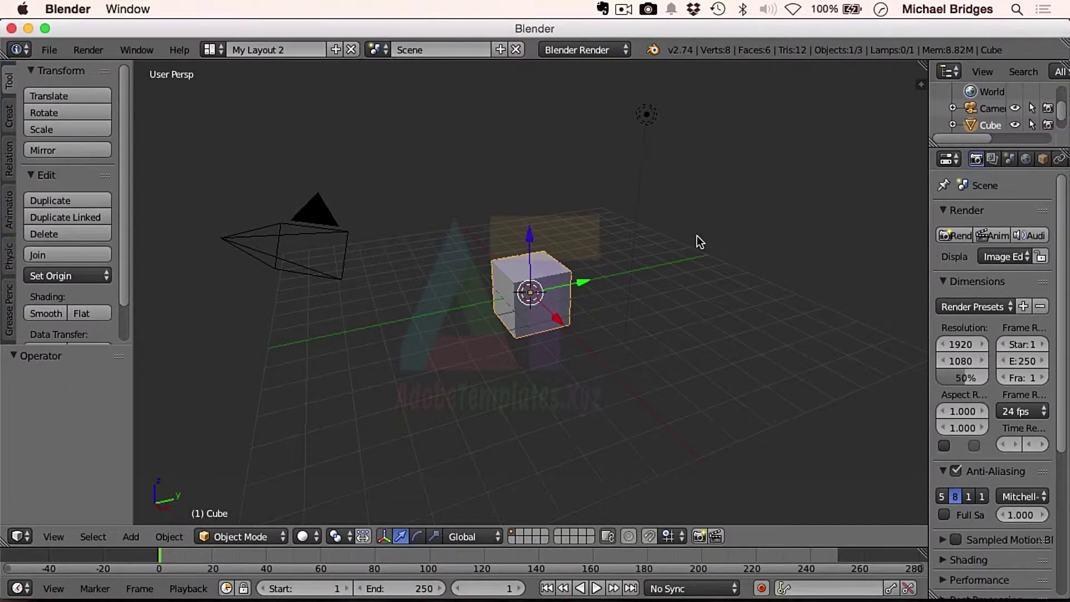
{"action": "key", "text": "ctrl+Down"}
{"action": "key", "text": "ctrl+Up"}
{"action": "key", "text": "ctrl+Down"}
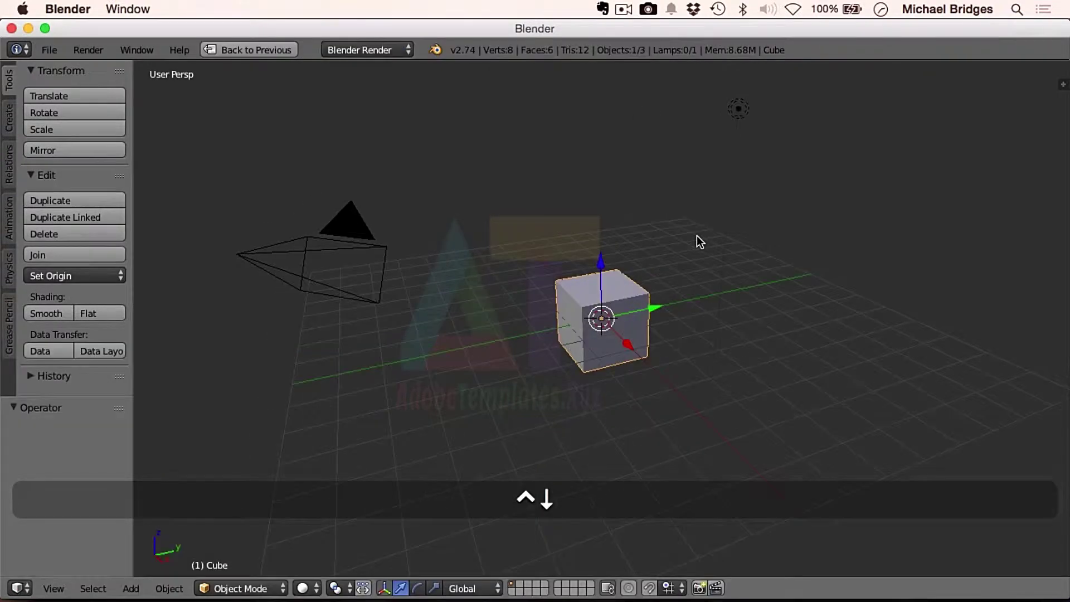
{"action": "key", "text": "ctrl+Up"}
{"action": "key", "text": "ctrl+Down"}
{"action": "key", "text": "ctrl+Up"}
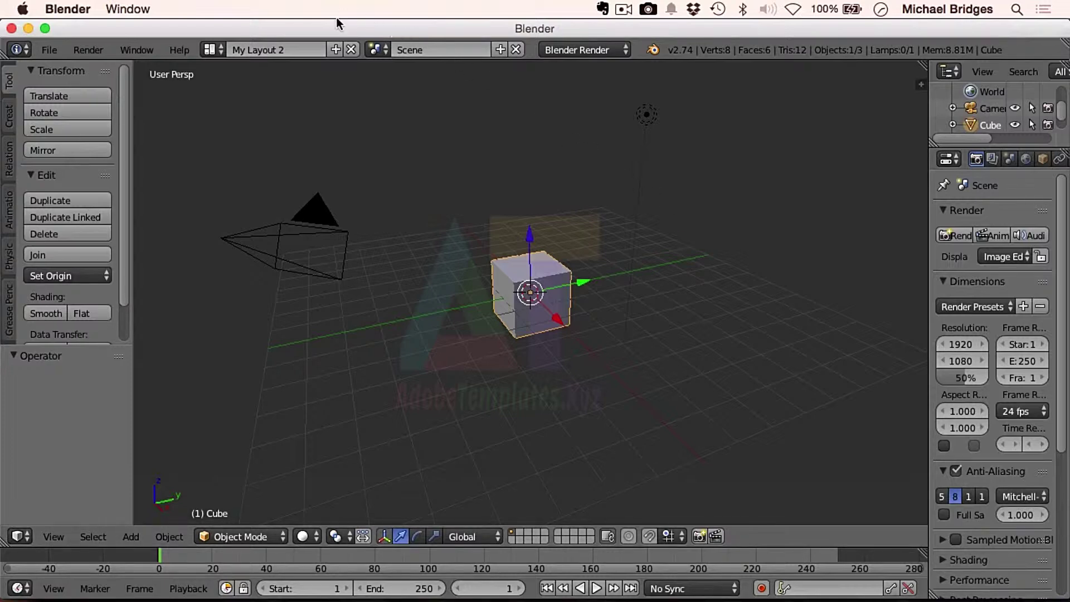
Review the list of screen layouts and cycle backward through them from My Layout 2 to Animation
{"action": "left_click", "coordinate": [216, 49]}
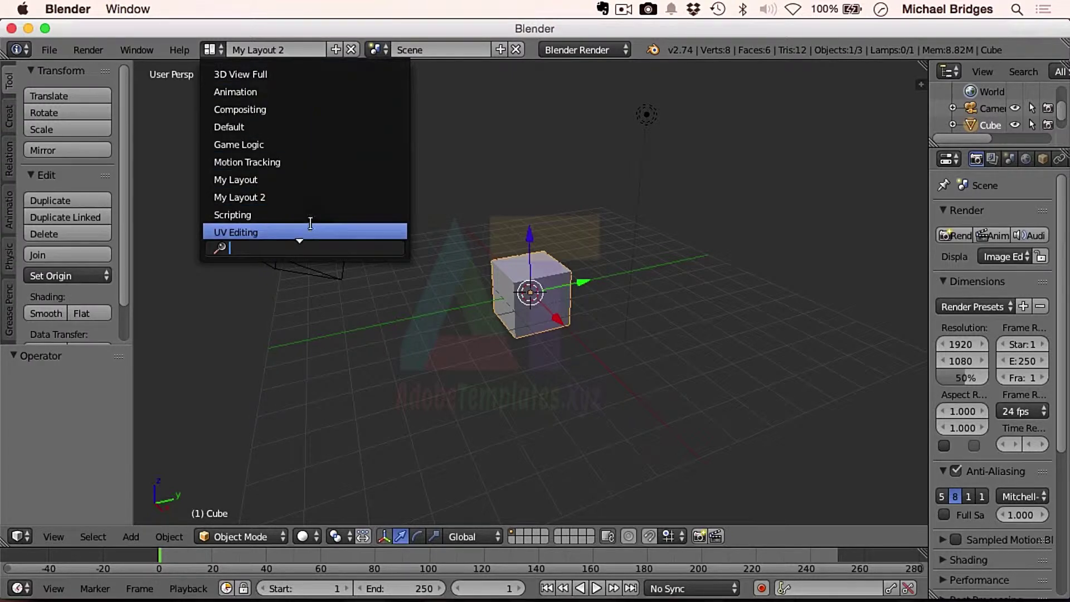
{"action": "left_click", "coordinate": [481, 178]}
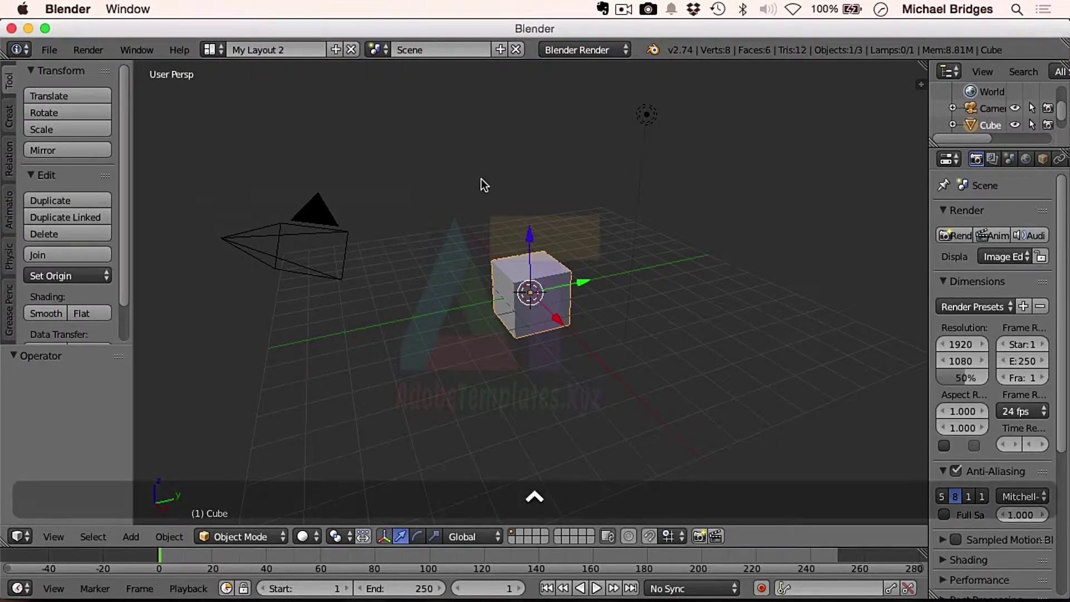
{"action": "key", "text": "ctrl+Left"}
{"action": "key", "text": "ctrl+Left"}
{"action": "key", "text": "ctrl+Left"}
{"action": "key", "text": "ctrl+Left"}
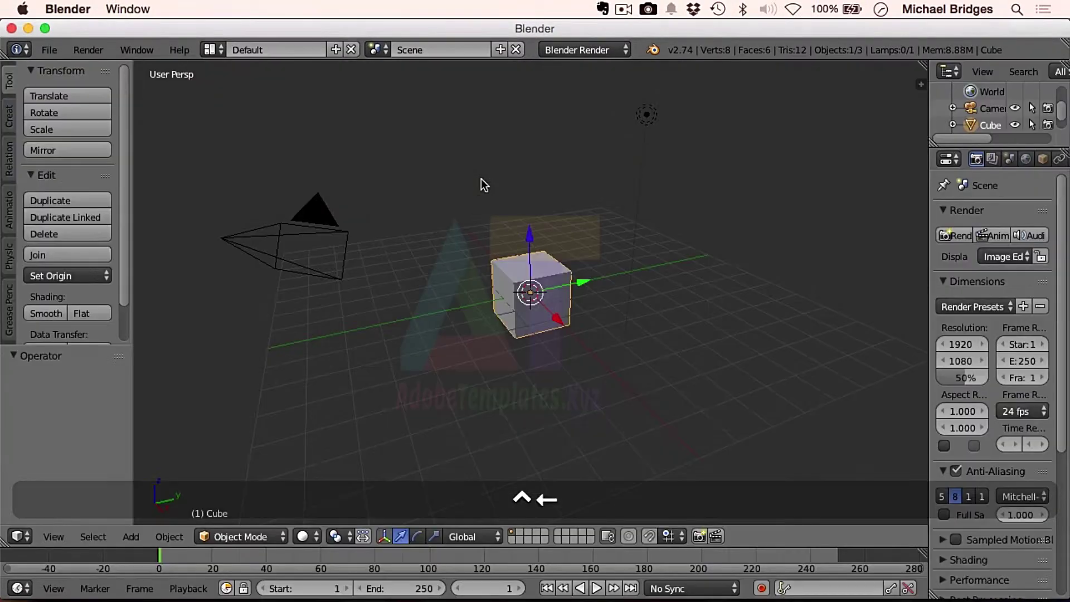
{"action": "key", "text": "ctrl+Left"}
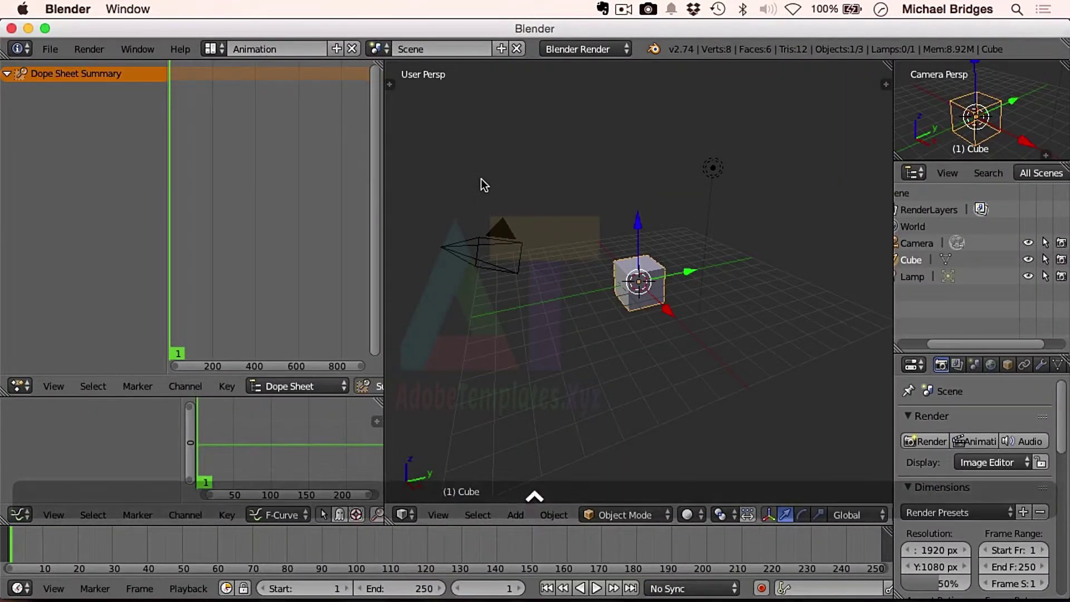
Cycle forward through the screen layouts from Animation and return to My Layout
{"action": "key", "text": "ctrl+Right"}
{"action": "key", "text": "ctrl+Right"}
{"action": "key", "text": "ctrl+Right"}
{"action": "key", "text": "ctrl+Right"}
{"action": "key", "text": "ctrl+Right"}
{"action": "key", "text": "ctrl+Right"}
{"action": "key", "text": "ctrl+Right"}
{"action": "key", "text": "ctrl+Right"}
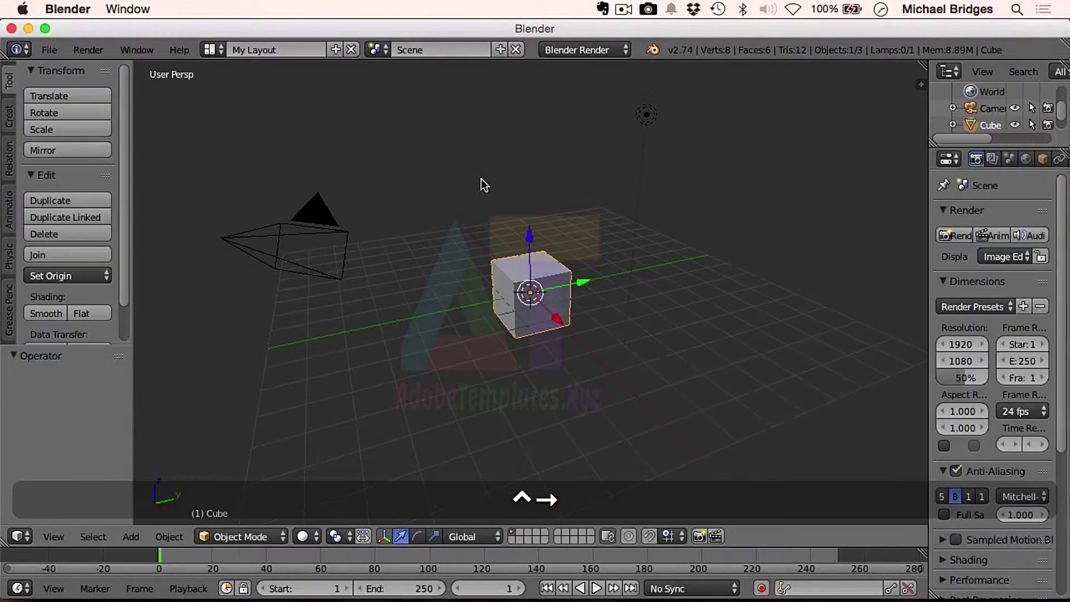
Step back through the screen layouts until Default is active
{"action": "key", "text": "ctrl+Left"}
{"action": "key", "text": "ctrl+Left"}
{"action": "key", "text": "ctrl+Left"}
{"action": "key", "text": "ctrl+Left"}
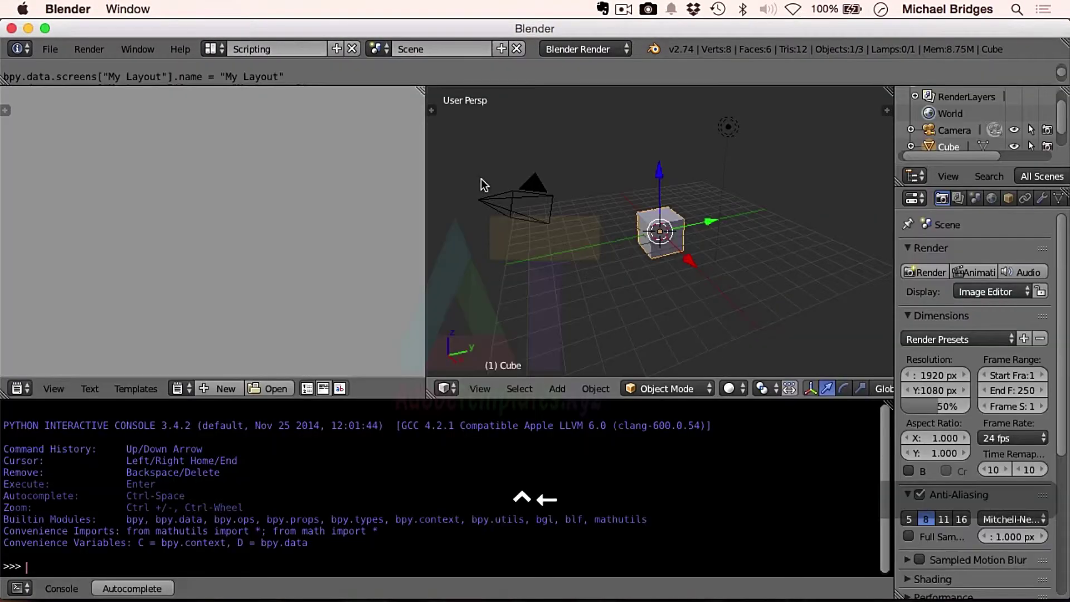
{"action": "key", "text": "ctrl+Left"}
{"action": "key", "text": "ctrl+Left"}
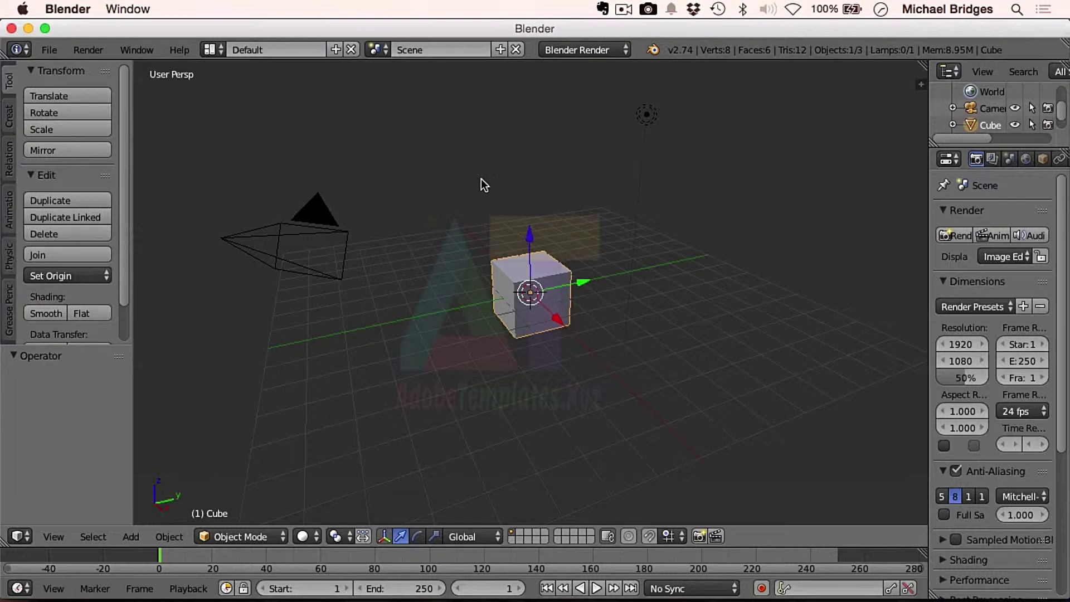
Duplicate the current window and move the duplicate clear of the original window
{"action": "left_click", "coordinate": [141, 52]}
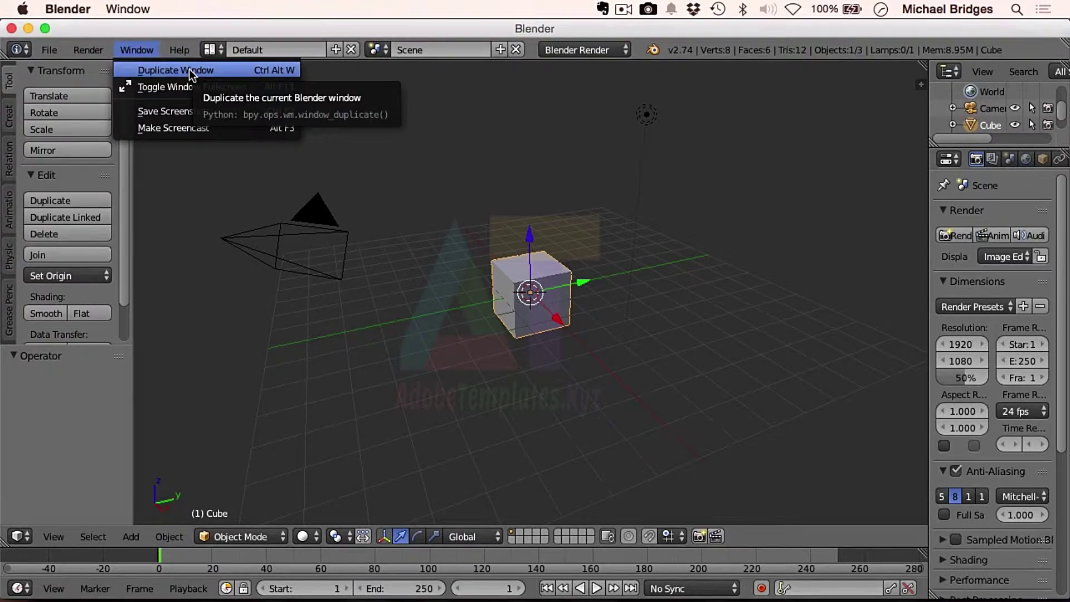
{"action": "left_click", "coordinate": [420, 152]}
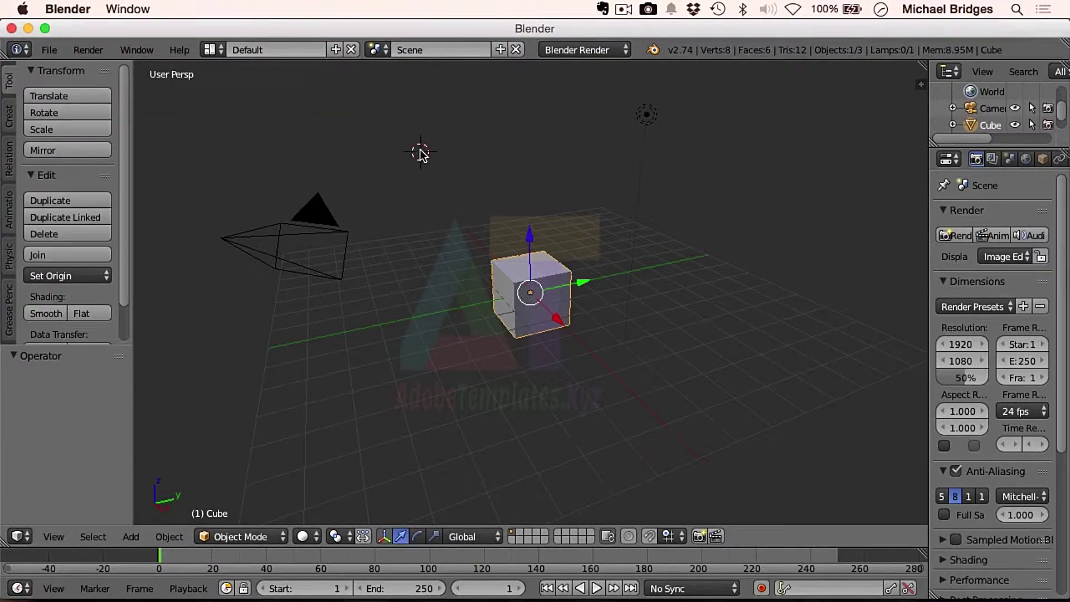
{"action": "key", "text": "ctrl+alt+w"}
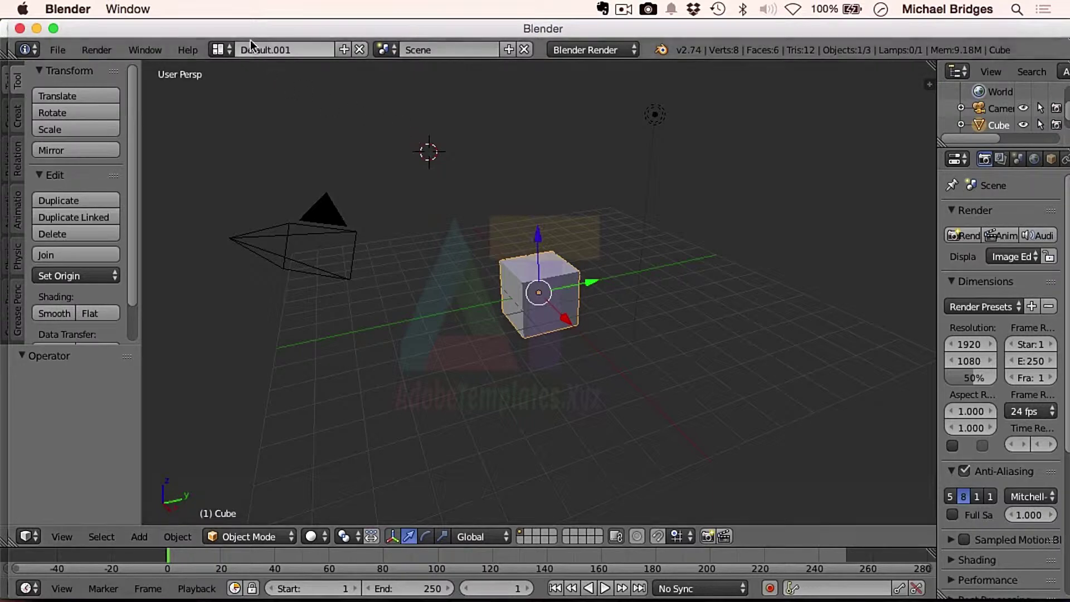
{"action": "left_click_drag", "start_coordinate": [218, 25], "coordinate": [1069, 218]}
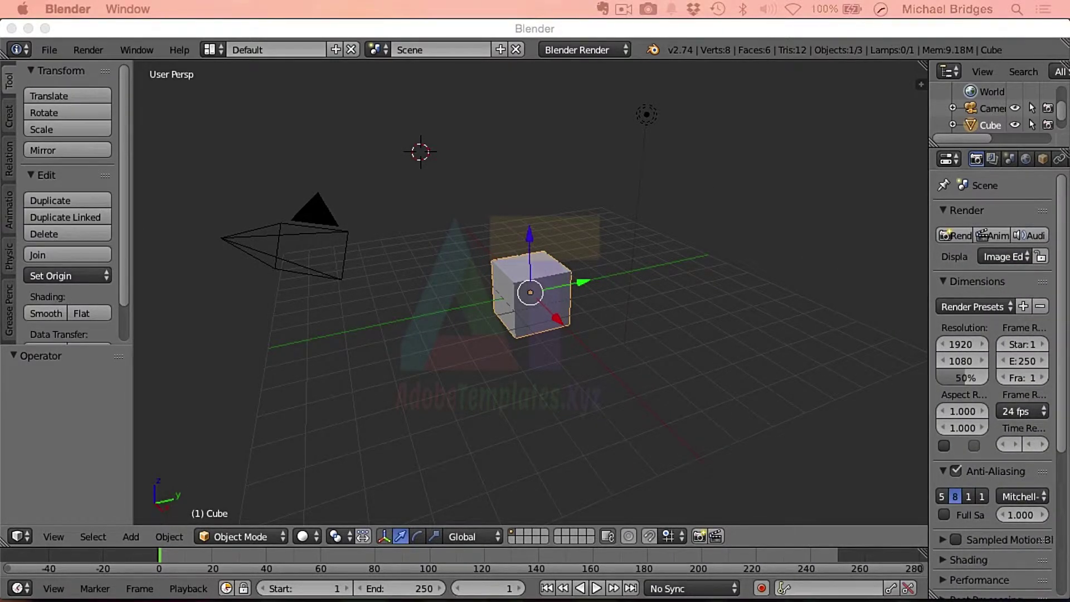
Try moving the cube out of view and undo it, and show layer 4 and return to layer 1
{"action": "key", "text": "g"}
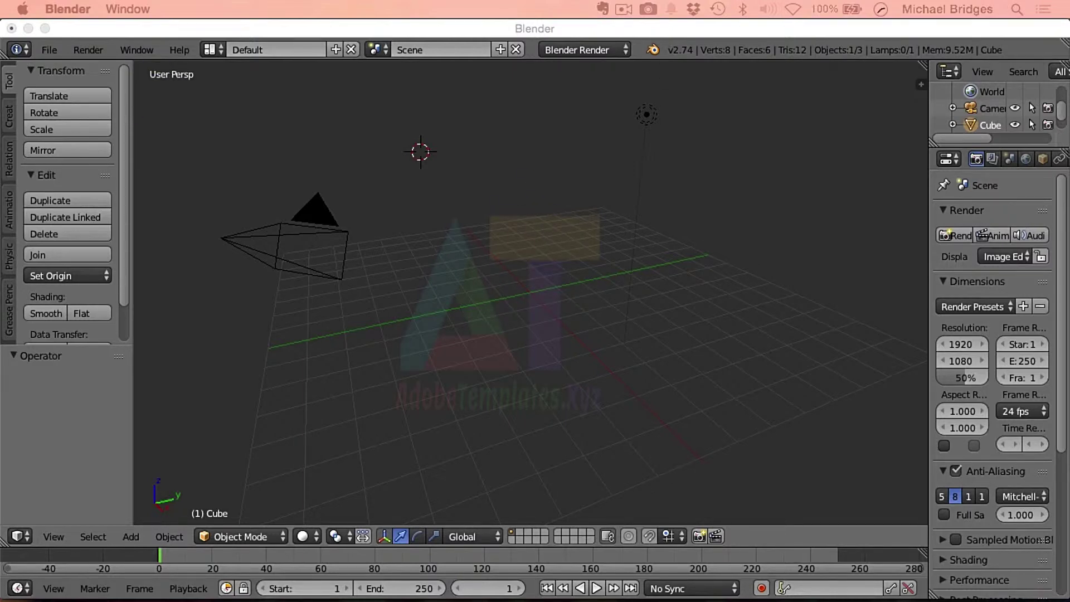
{"action": "key", "text": "ctrl+z"}
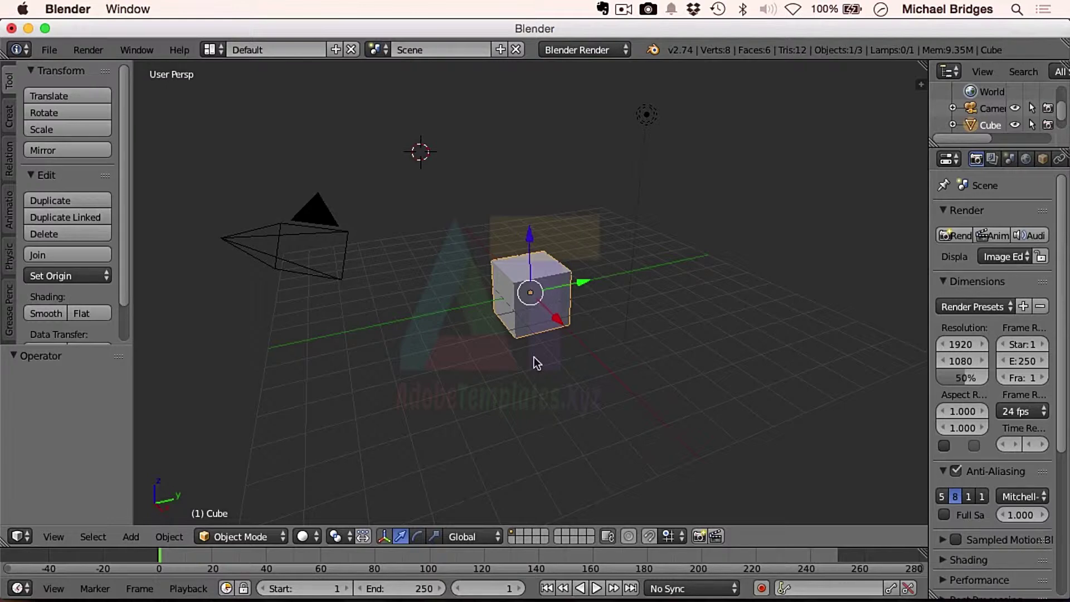
{"action": "key", "text": "4"}
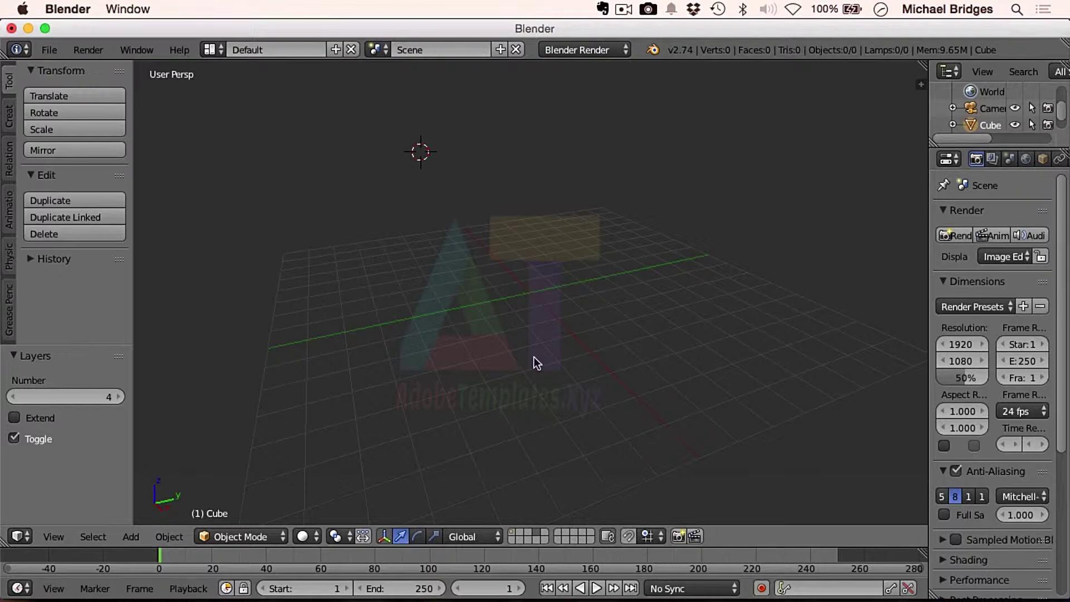
{"action": "key", "text": "1"}
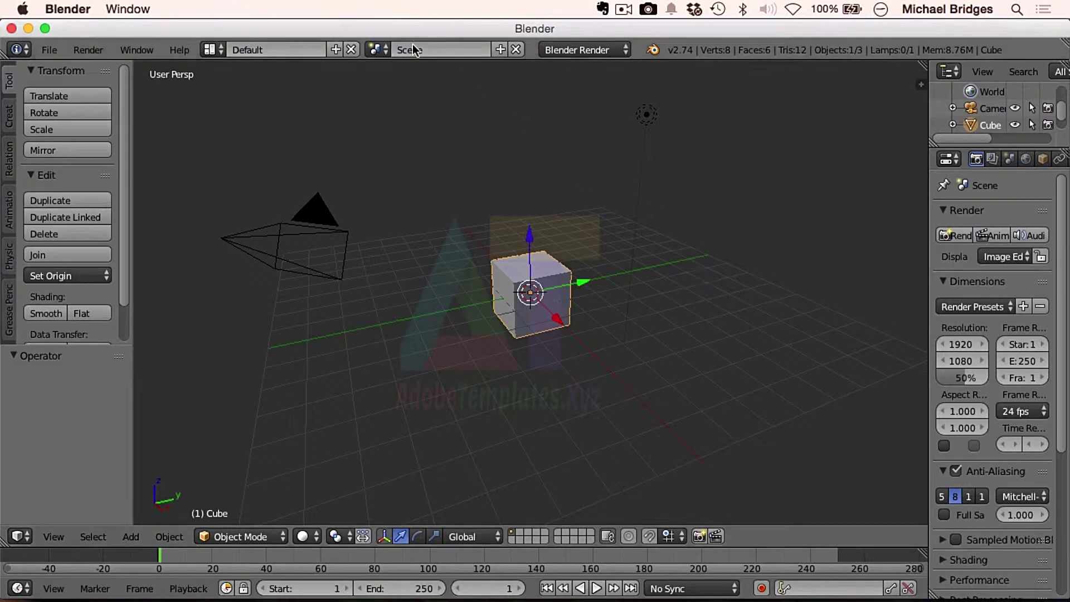
Add a new screen layout based on Default and name it "My Layout"
{"action": "left_click", "coordinate": [335, 50]}
{"action": "left_click", "coordinate": [304, 50]}
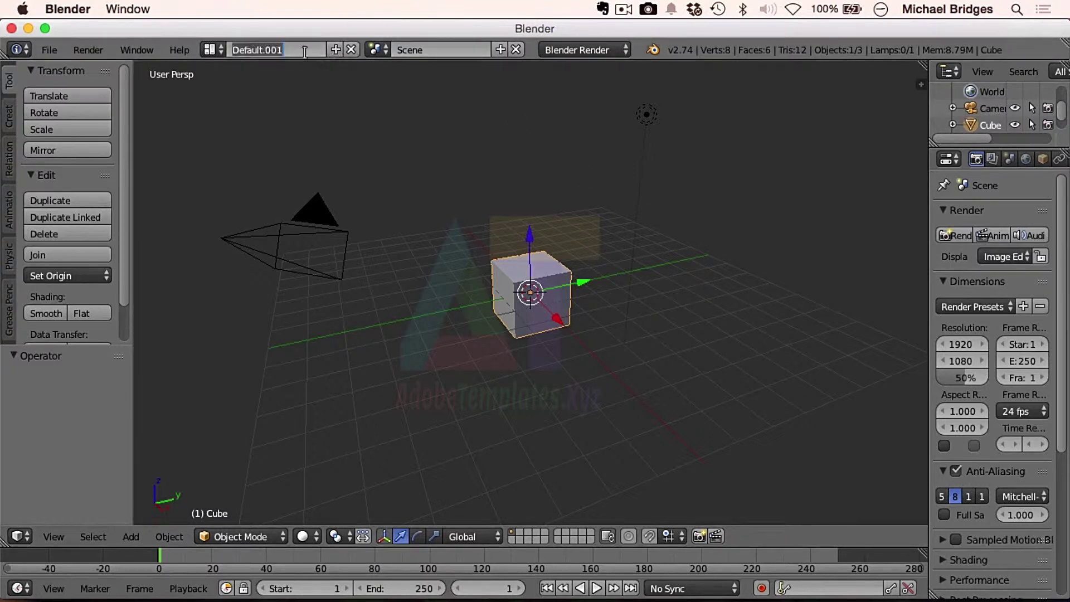
{"action": "type", "text": "My La"}
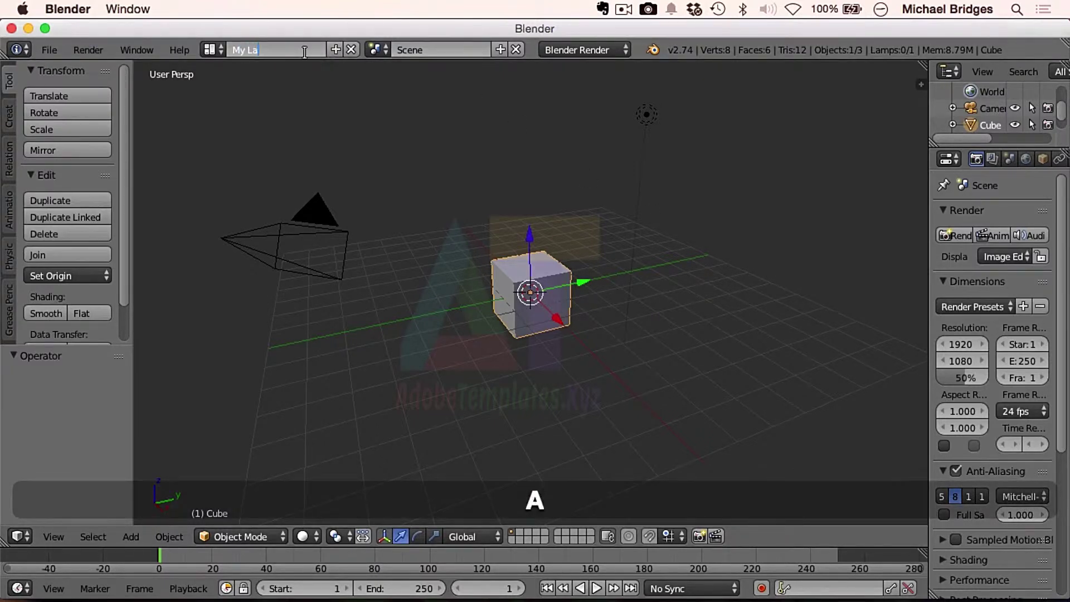
{"action": "type", "text": "yout"}
{"action": "key", "text": "Return"}
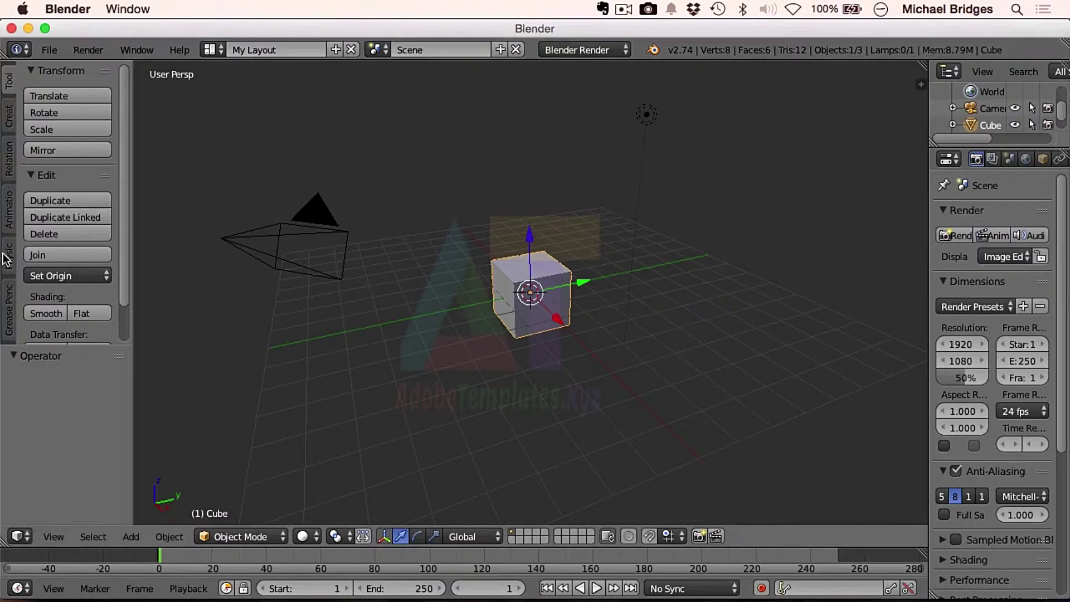
{"action": "left_click", "coordinate": [21, 536]}
{"action": "key", "text": "shift"}
{"action": "key", "text": "shift+1"}
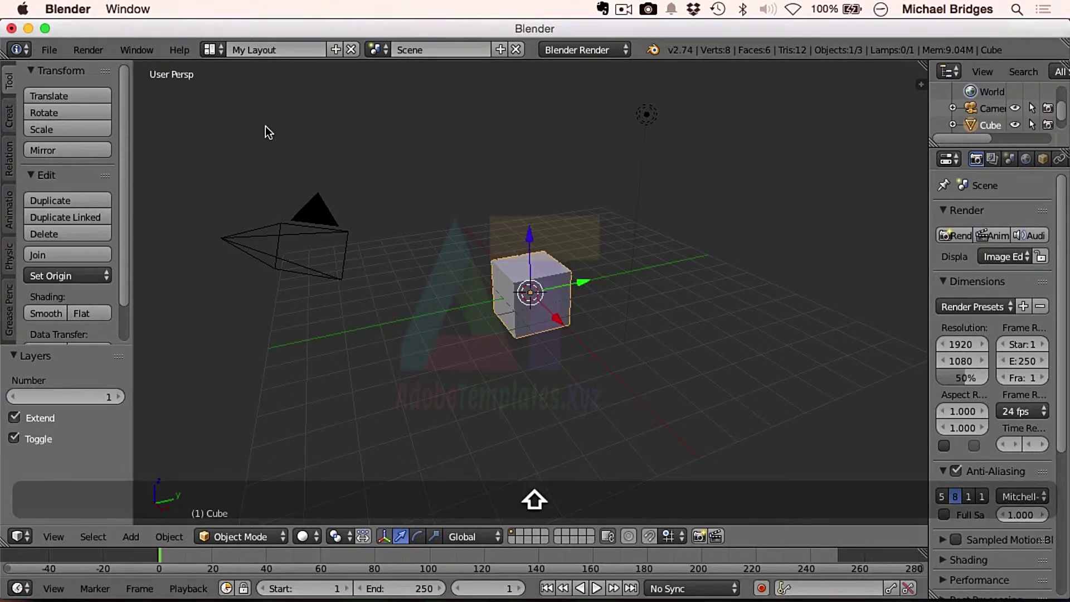
Switch the area through the Append from Library file browser, Logic Editor, Node Editor, Python Console, 3D View, Graph Editor, Properties and Video Sequence Editor
{"action": "key", "text": "shift+F1"}
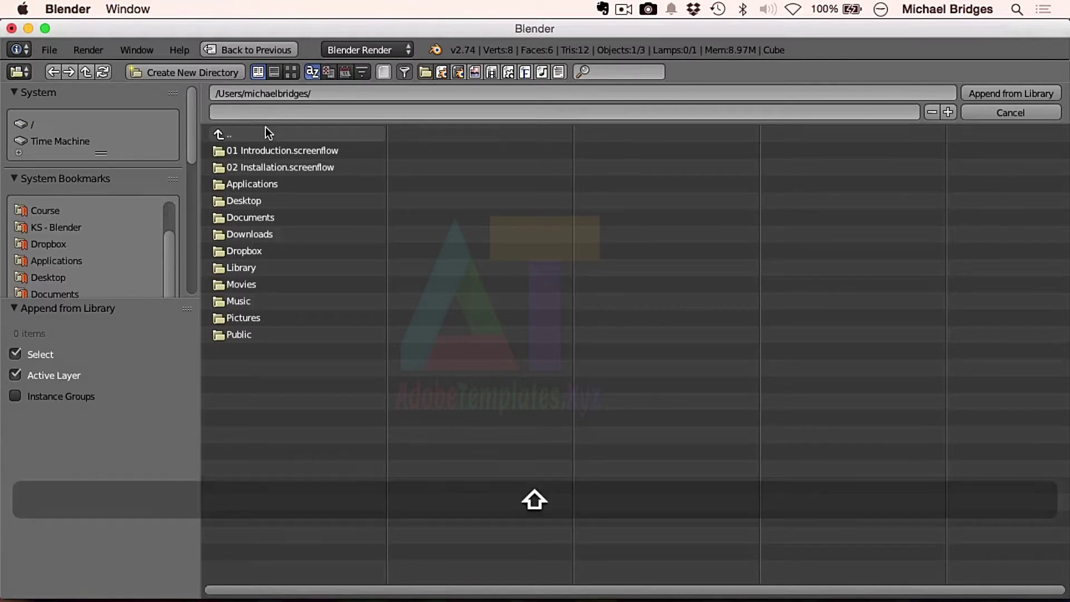
{"action": "key", "text": "shift+F2"}
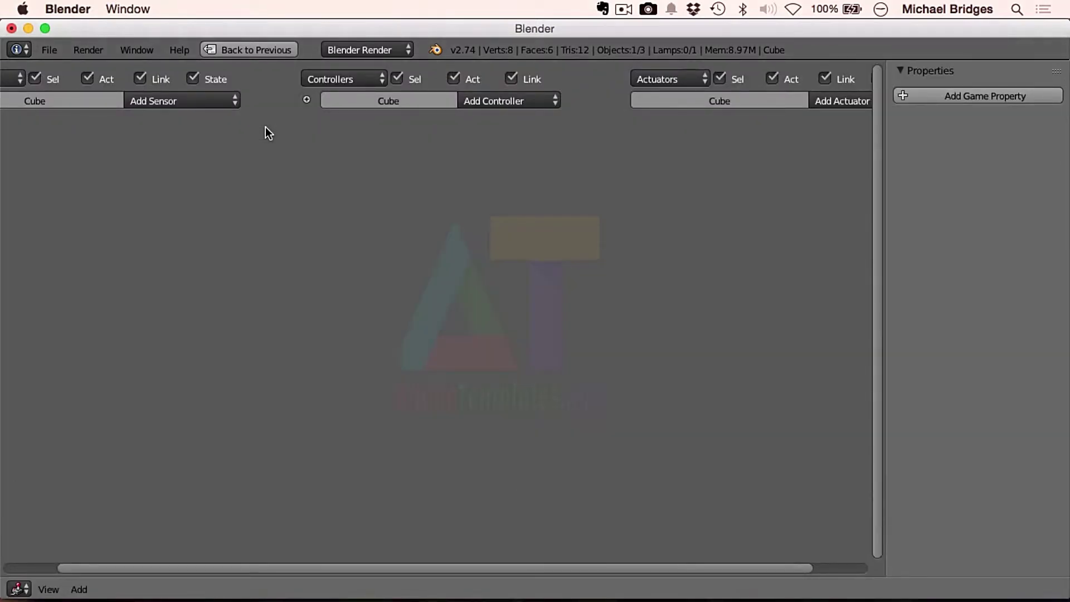
{"action": "key", "text": "shift+F3"}
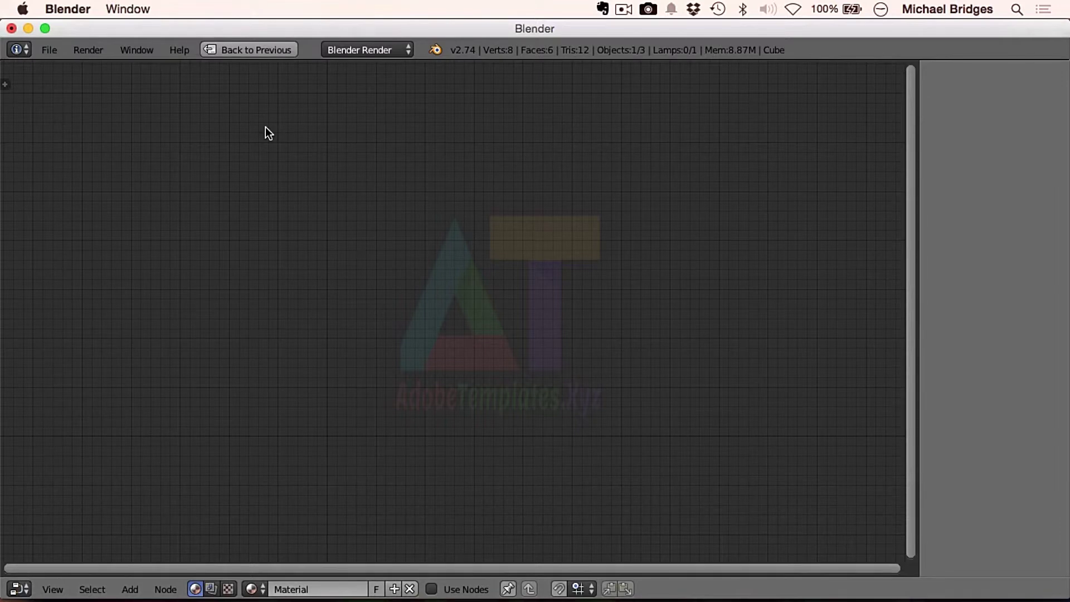
{"action": "key", "text": "shift+F4"}
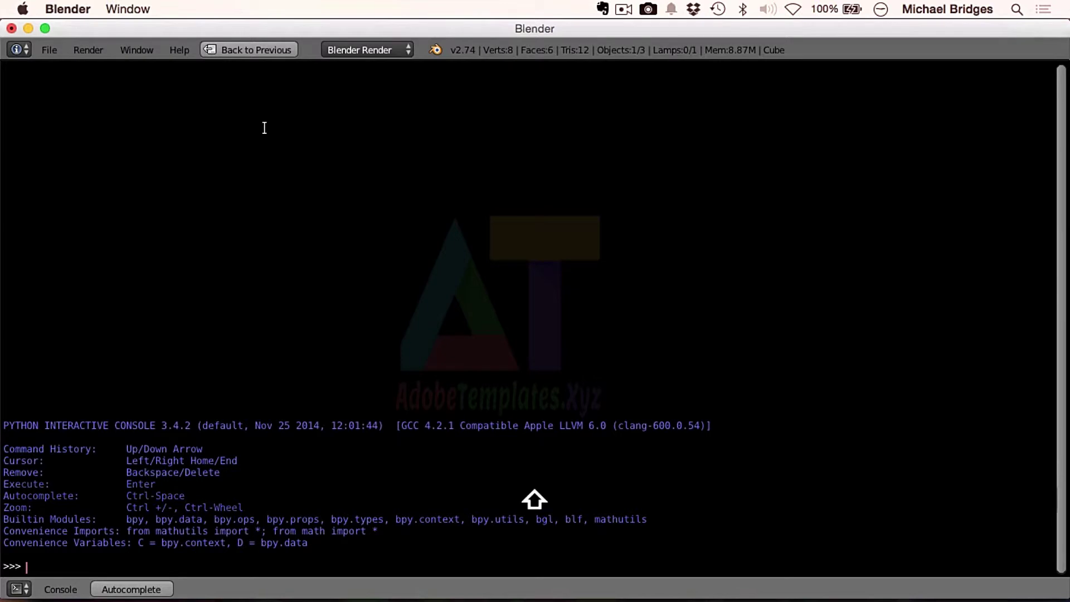
{"action": "key", "text": "shift+F5"}
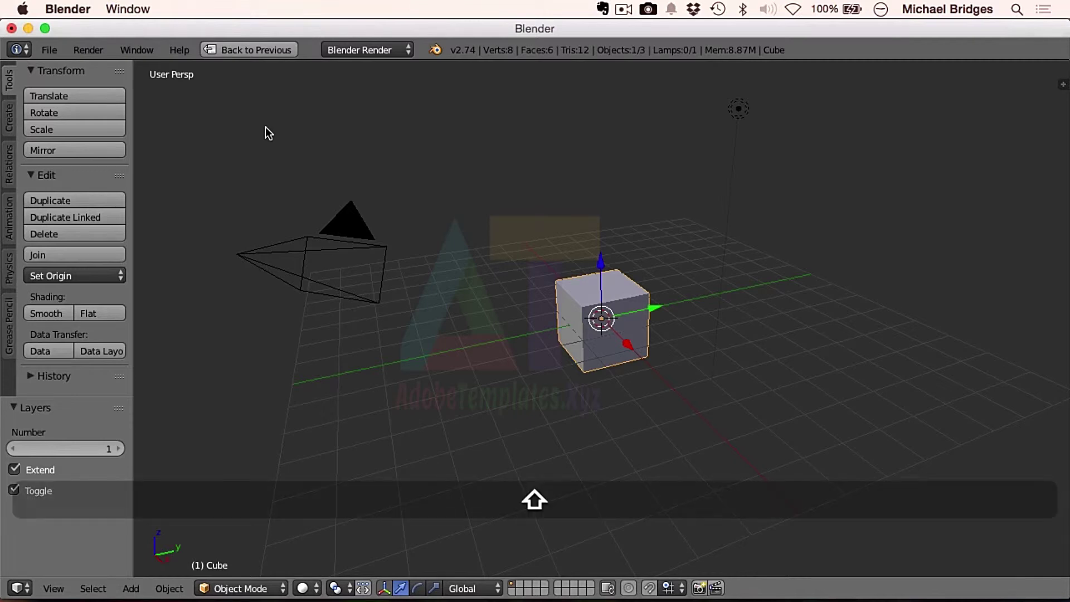
{"action": "key", "text": "shift+F6"}
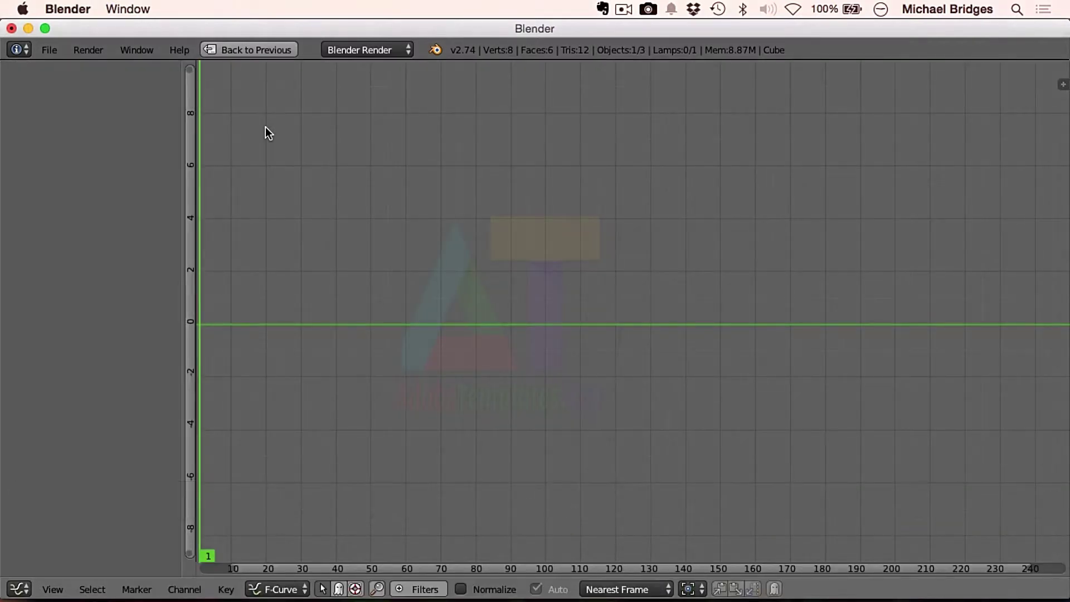
{"action": "key", "text": "shift+F7"}
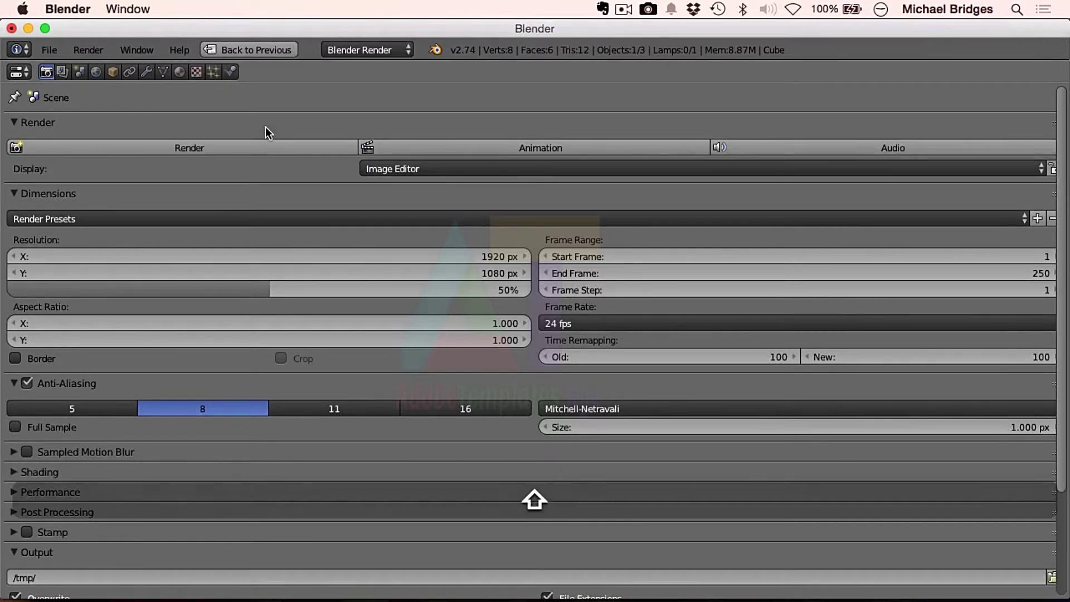
{"action": "key", "text": "shift+F8"}
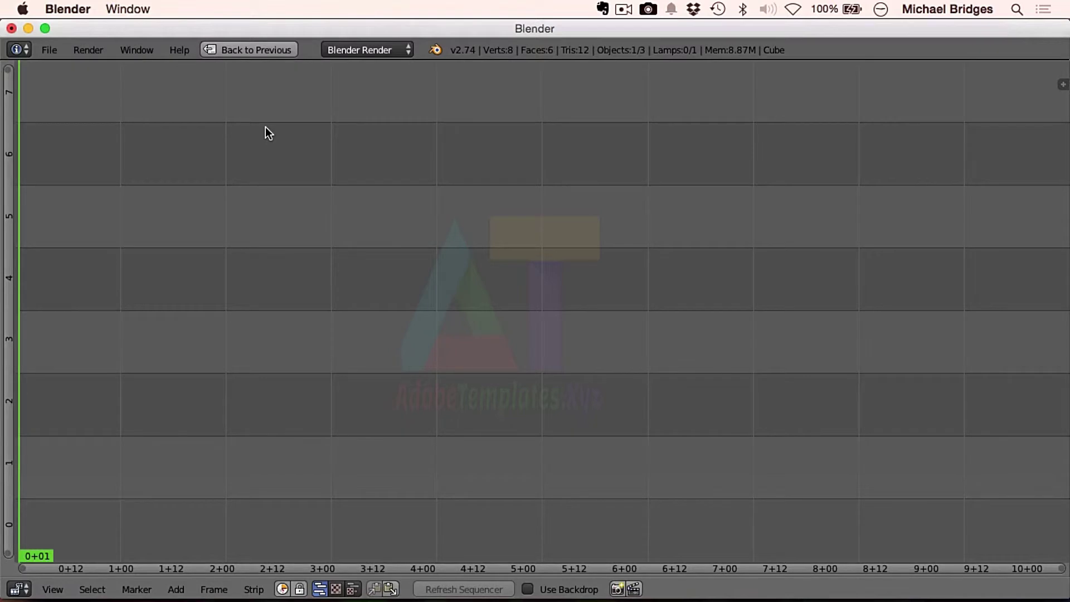
Switch the maximized area through the Outliner, UV/Image Editor and Dope Sheet
{"action": "key", "text": "shift+F9"}
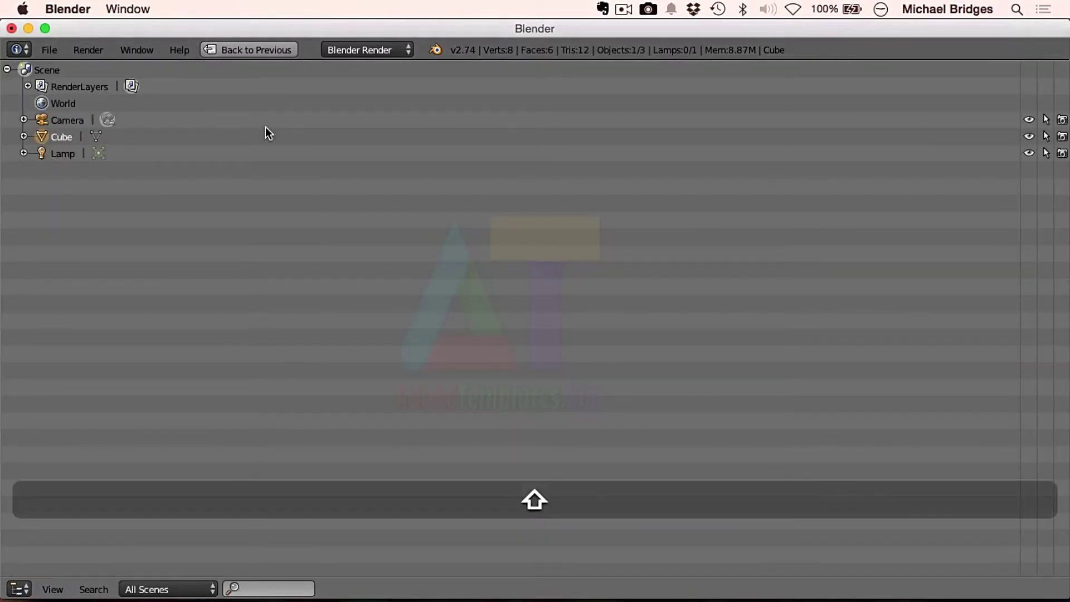
{"action": "key", "text": "shift+F10"}
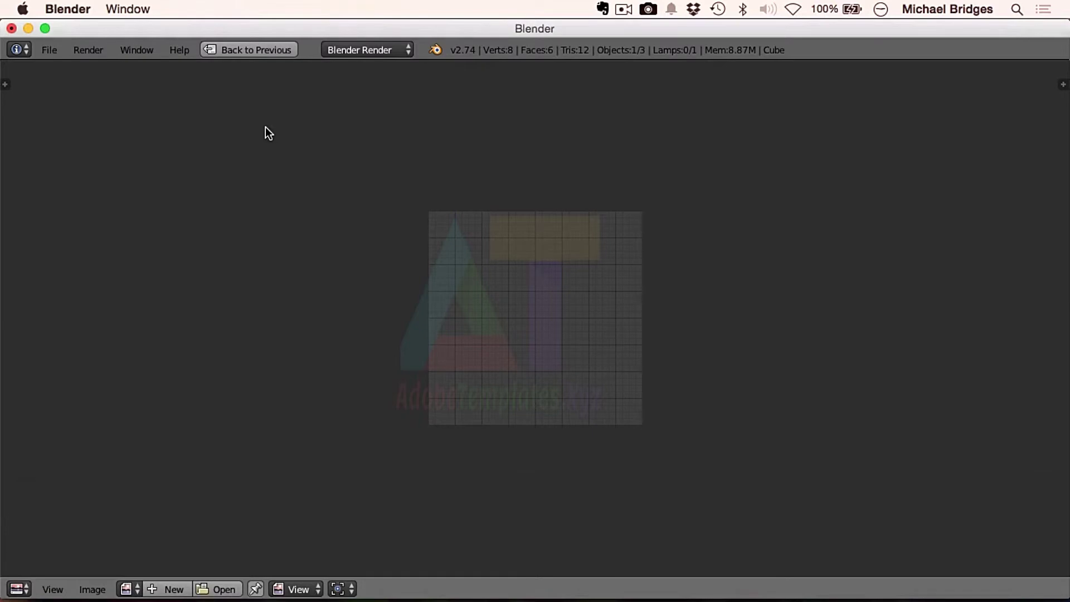
{"action": "key", "text": "shift+F11"}
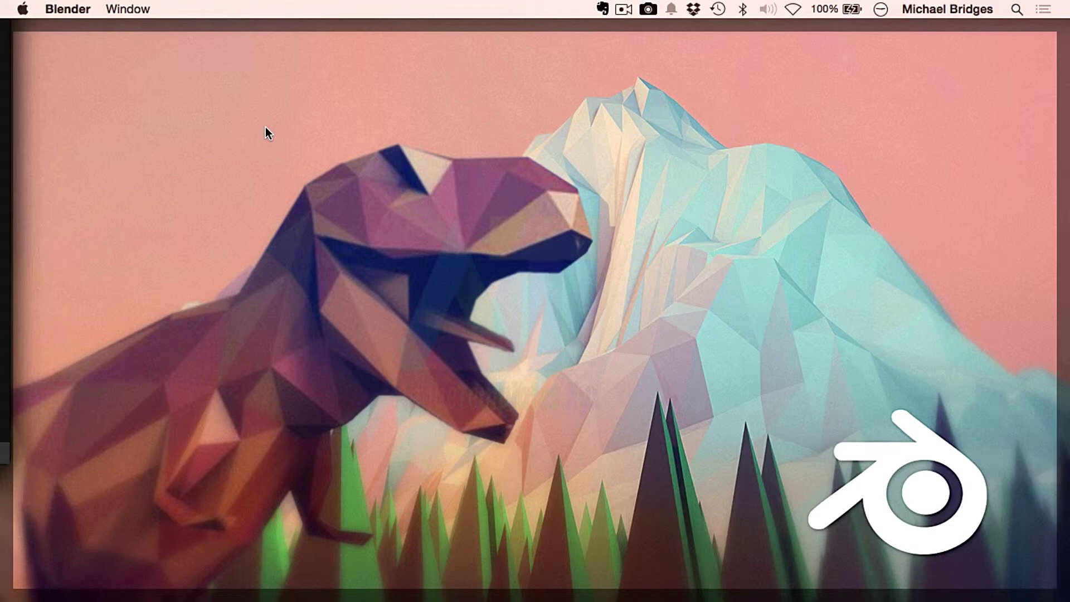
{"action": "key", "text": "shift+F12"}
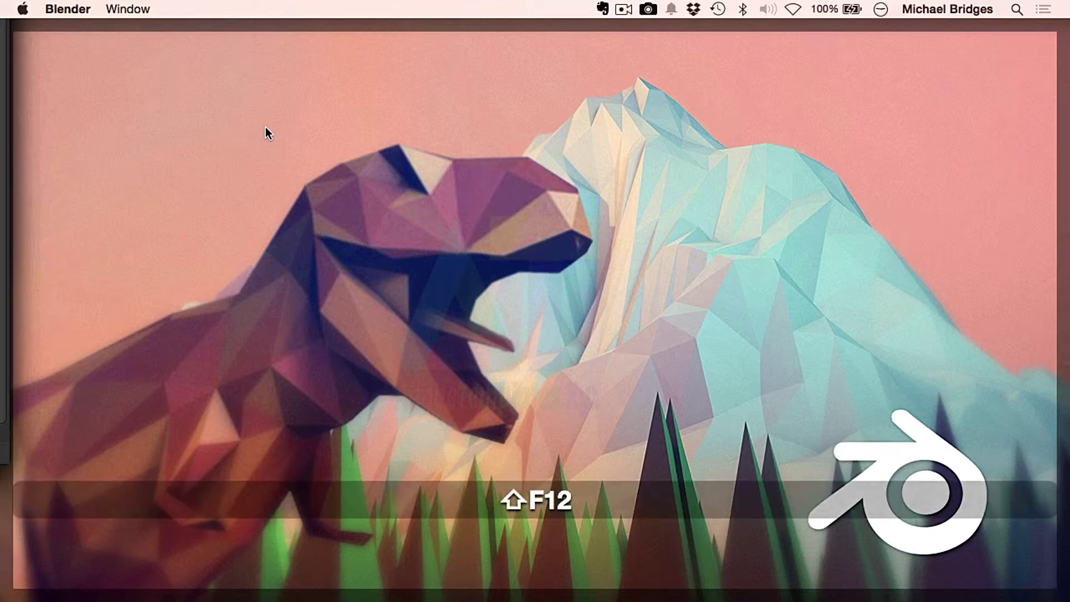
{"action": "key", "text": "shift+F11"}
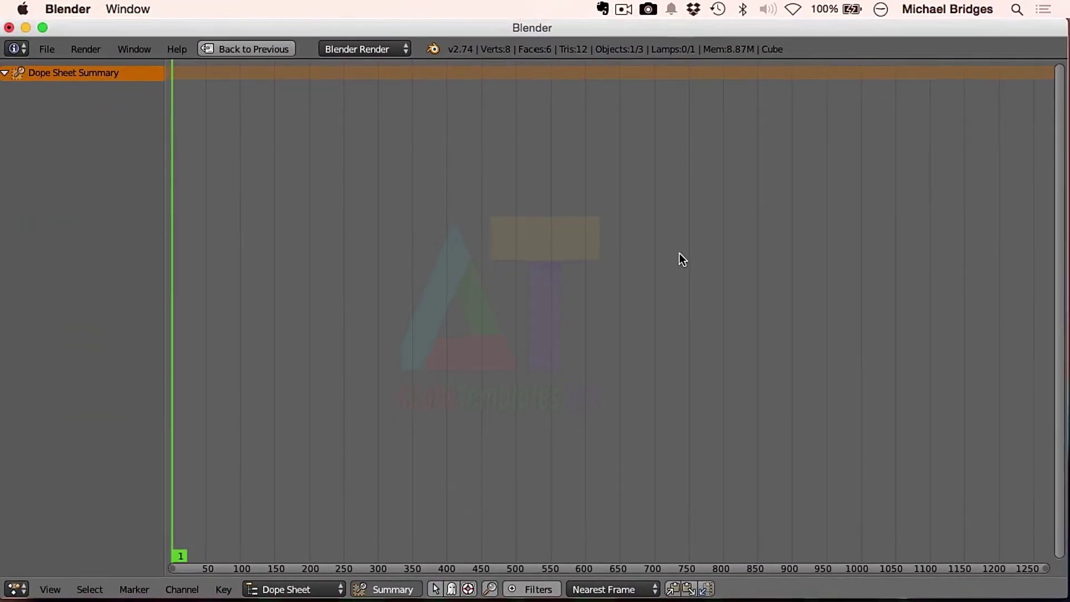
{"action": "key", "text": "shift"}
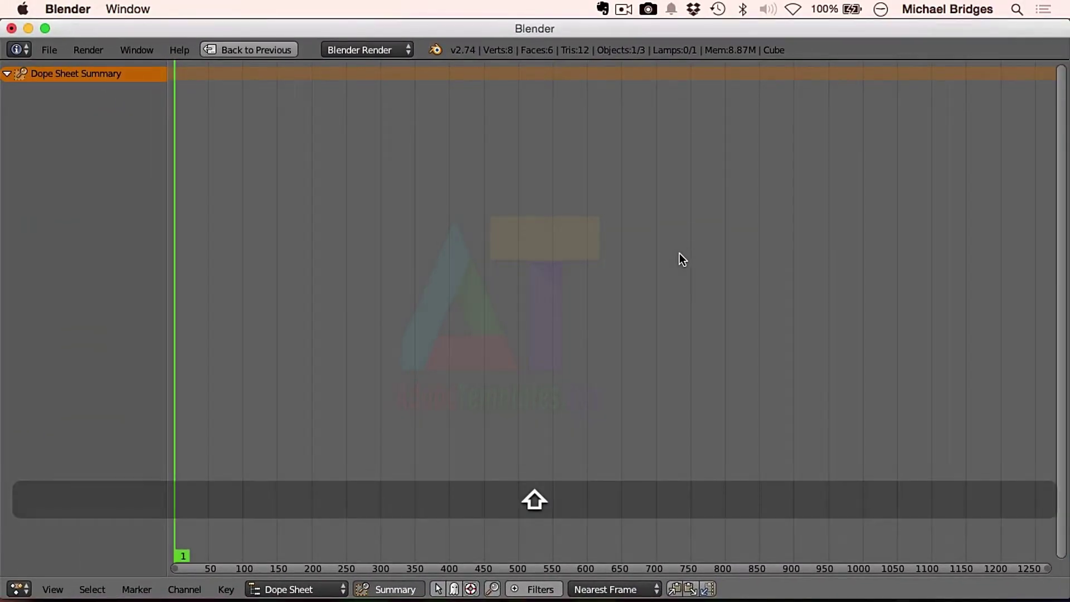
{"action": "key", "text": "shift+F12"}
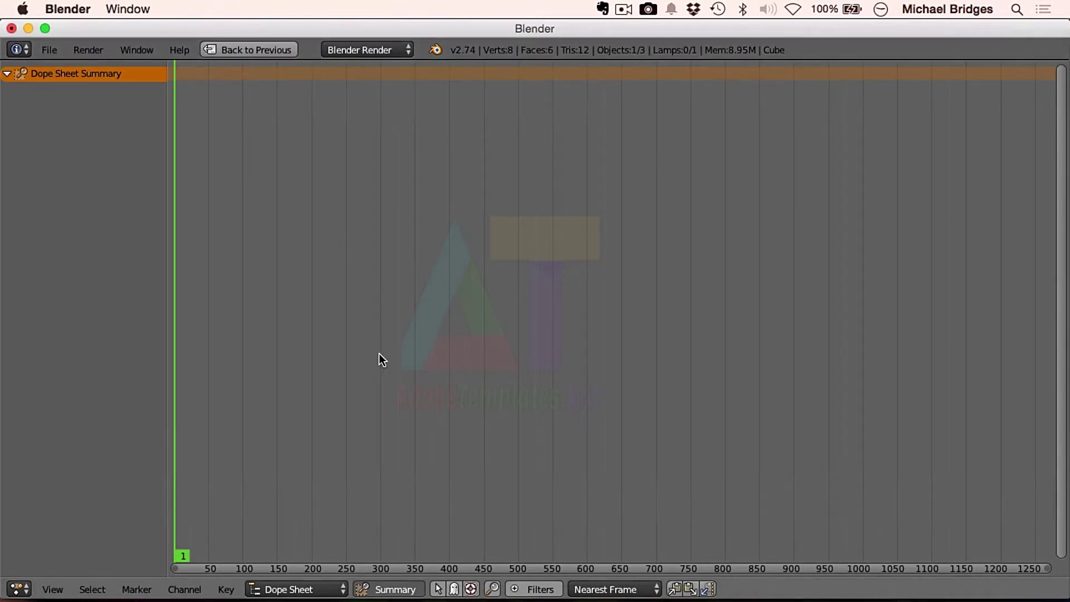
Restore the maximized area to the full My Layout screen and change it from the Dope Sheet to the 3D View
{"action": "key", "text": "ctrl"}
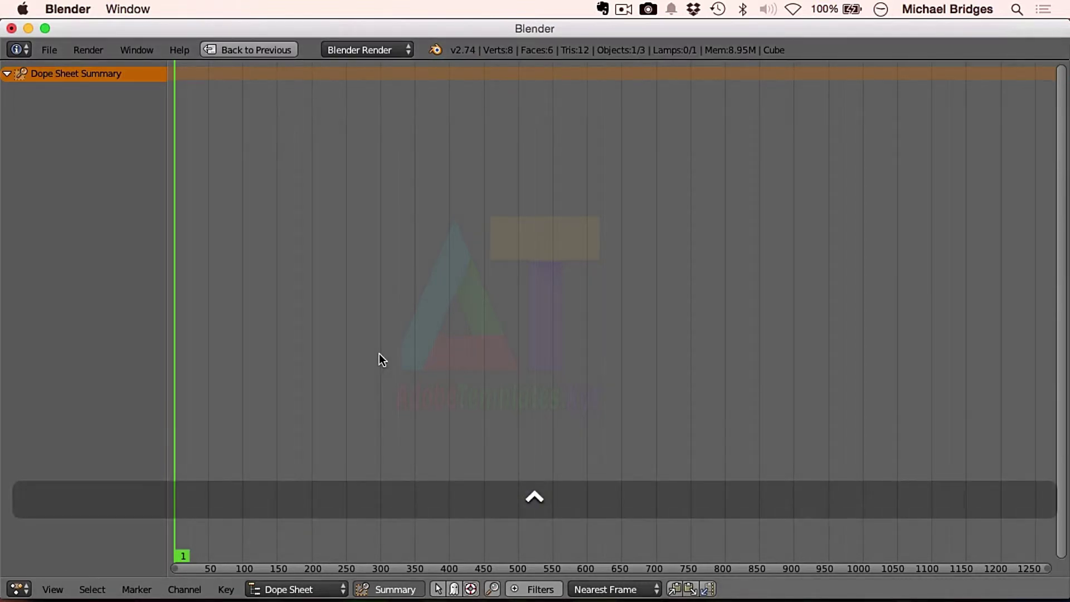
{"action": "key", "text": "ctrl+Up"}
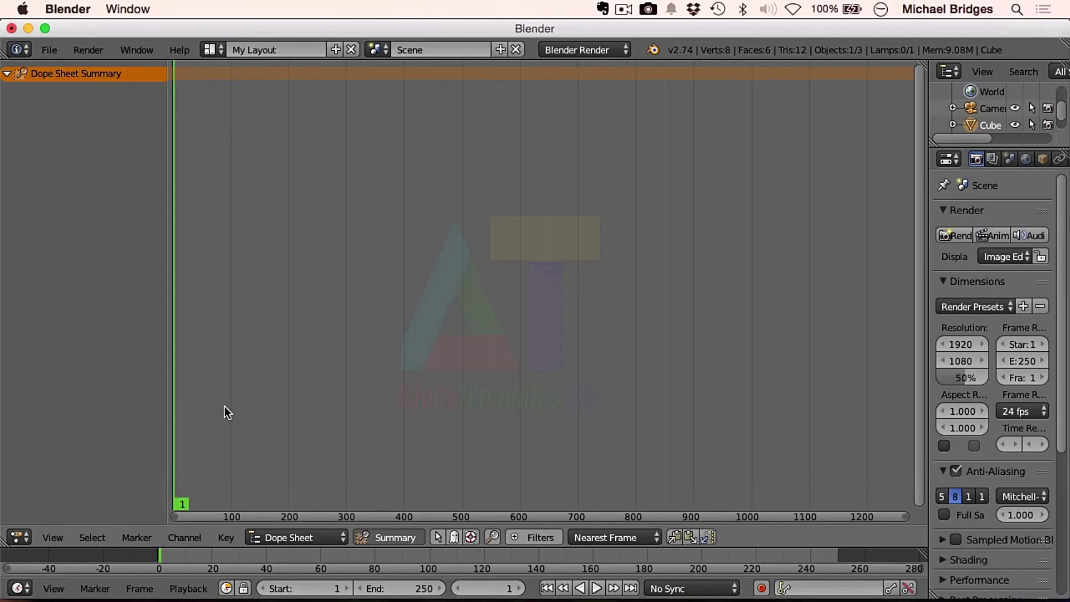
{"action": "key", "text": "shift+F5"}
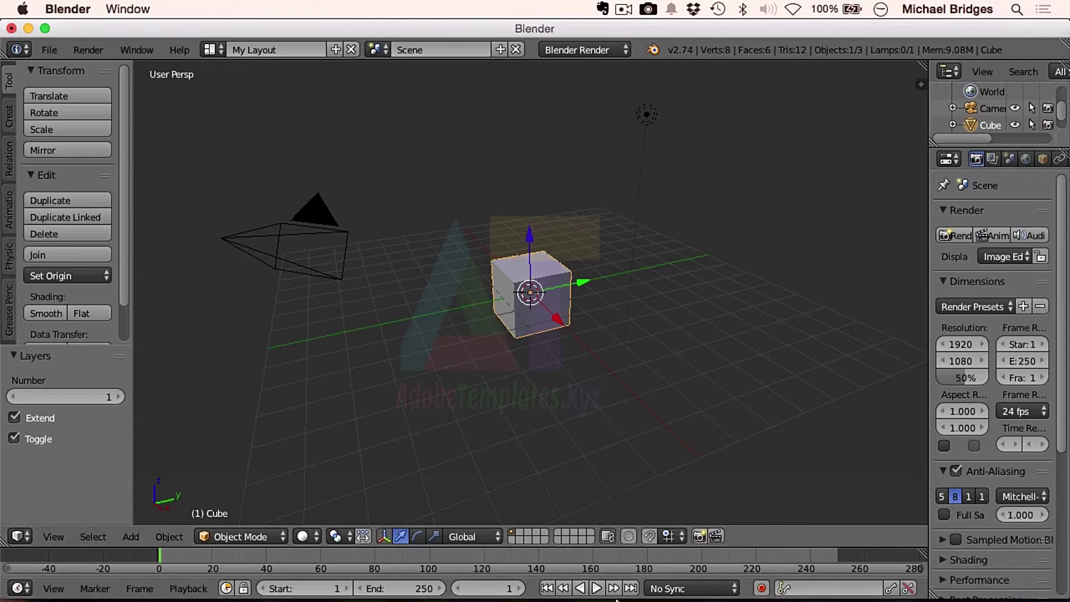
Switch to System Preferences and disable the Mission Control keyboard shortcuts for Show Desktop (F11) and Show Dashboard (F12)
{"action": "mouse_move", "coordinate": [639, 599]}
{"action": "left_click", "coordinate": [742, 578]}
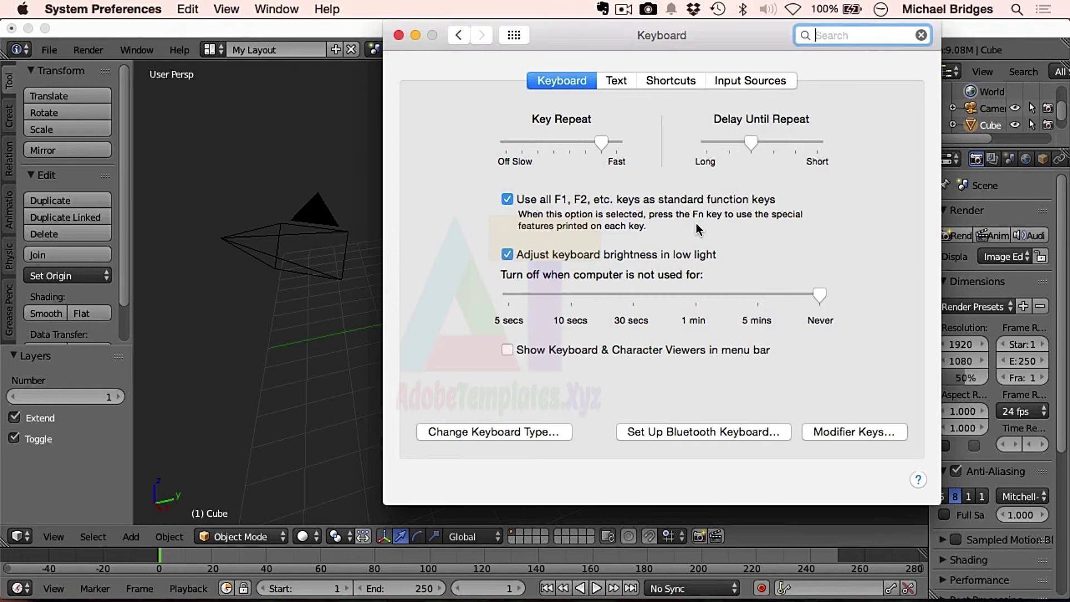
{"action": "left_click", "coordinate": [684, 85]}
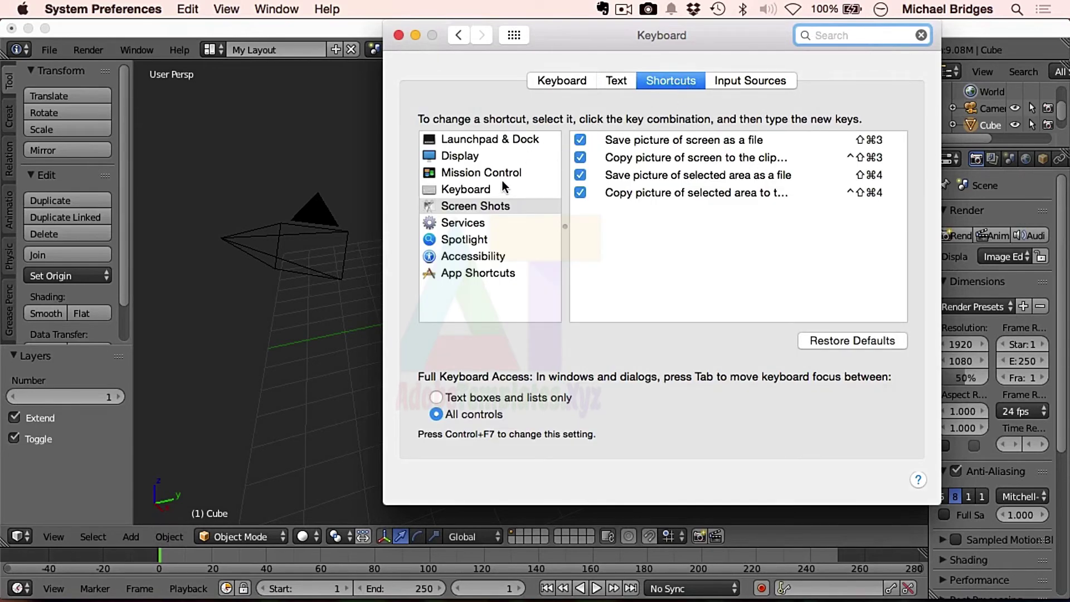
{"action": "left_click", "coordinate": [478, 139]}
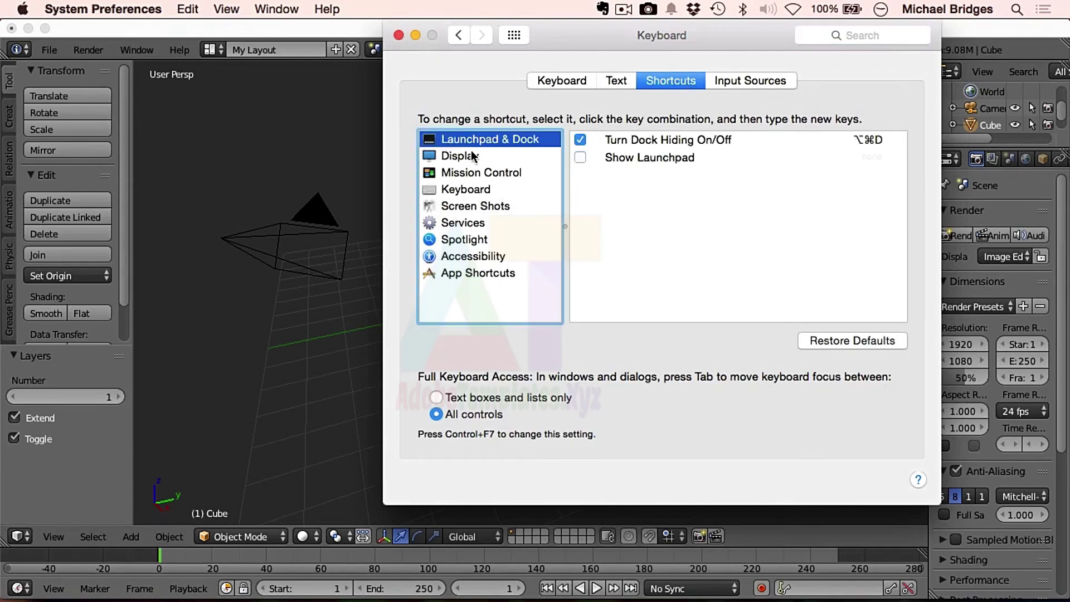
{"action": "left_click", "coordinate": [472, 158]}
{"action": "left_click", "coordinate": [472, 169]}
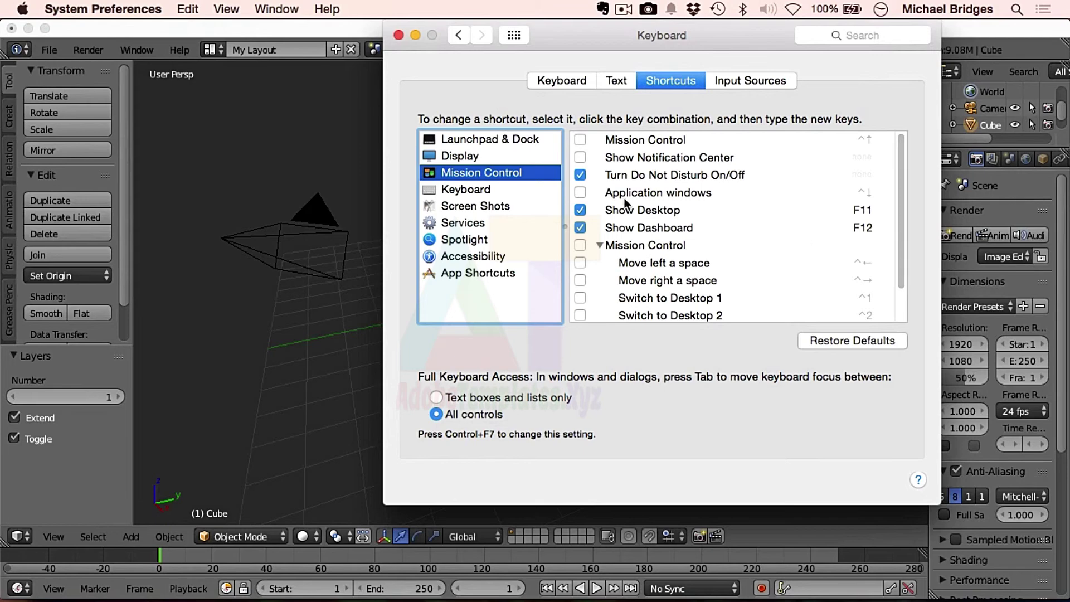
{"action": "left_click", "coordinate": [580, 210]}
{"action": "left_click", "coordinate": [580, 227]}
{"action": "left_click", "coordinate": [472, 189]}
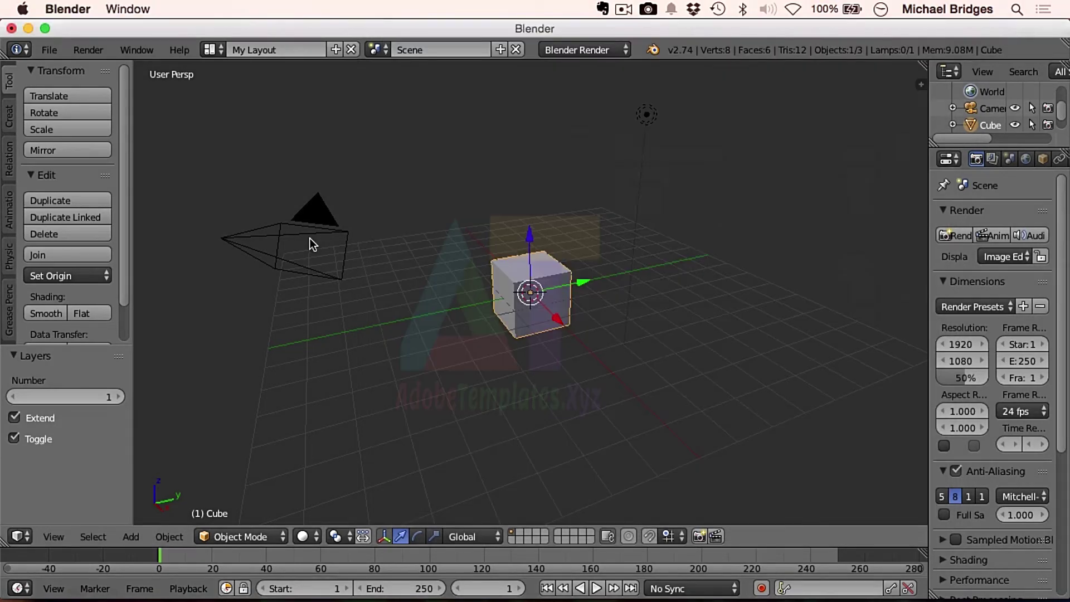
Change the 3D View area in Blender to the Text Editor
{"action": "key", "text": "shift"}
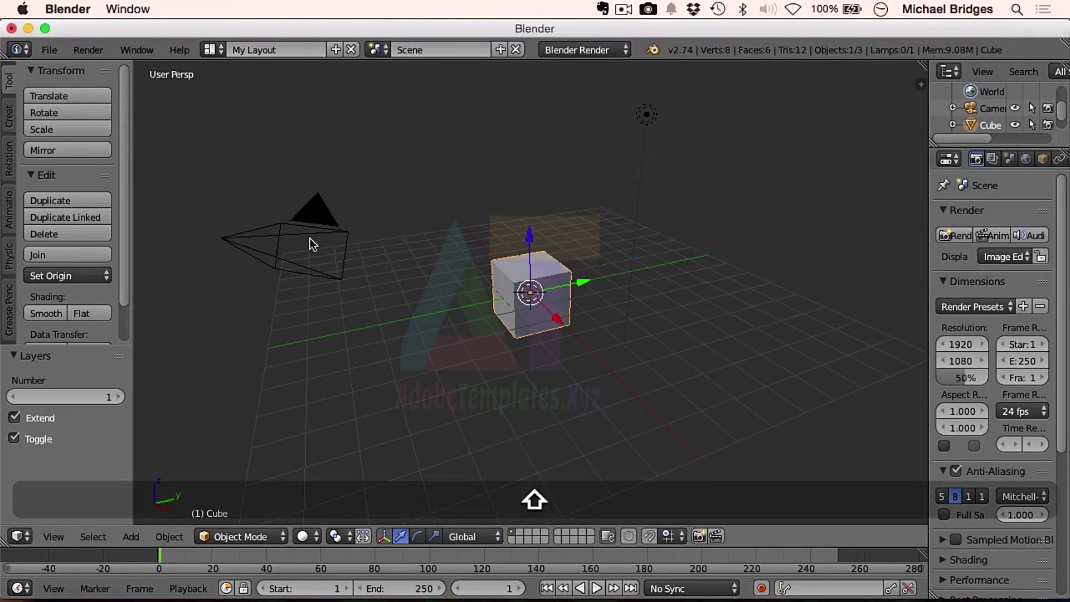
{"action": "key", "text": "shift+F11"}
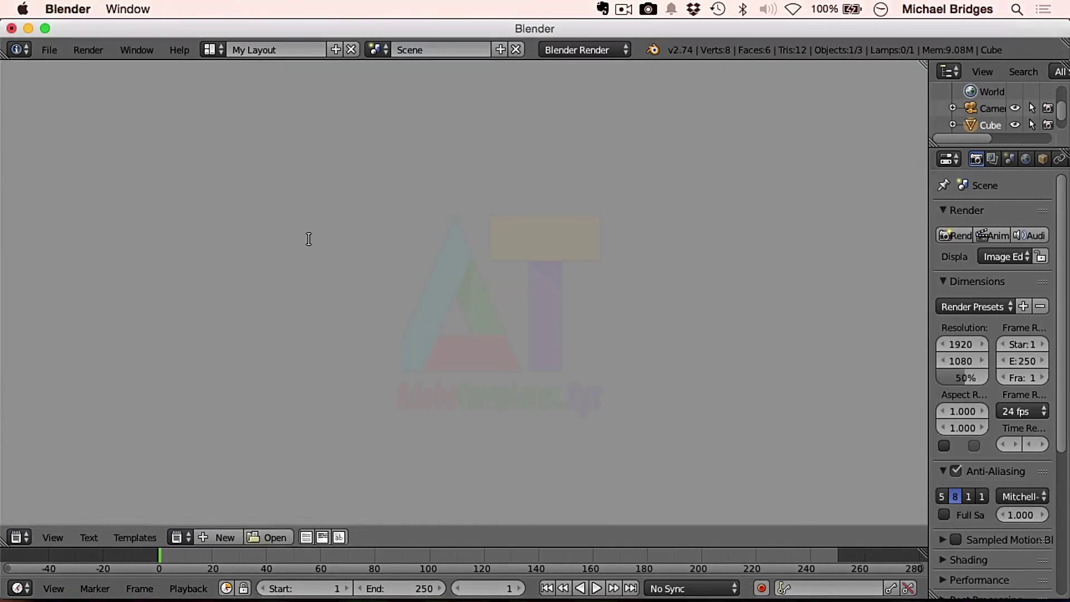